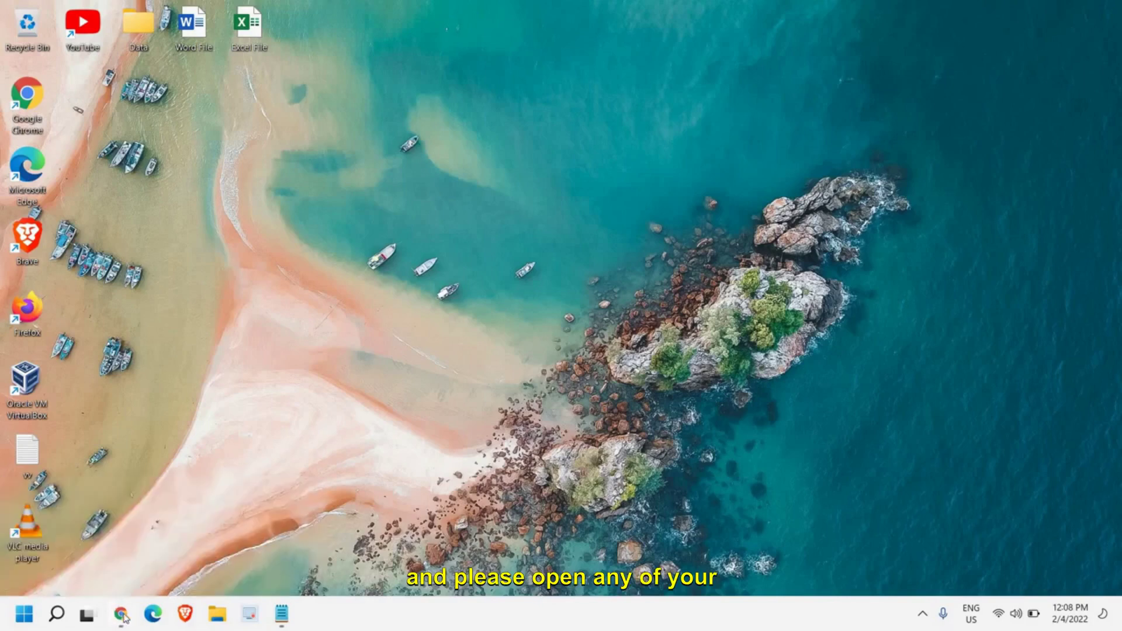
# Open Google Chrome and go to the hp.com website.
pyautogui.moveTo(123, 617)
pyautogui.click(205, 542)
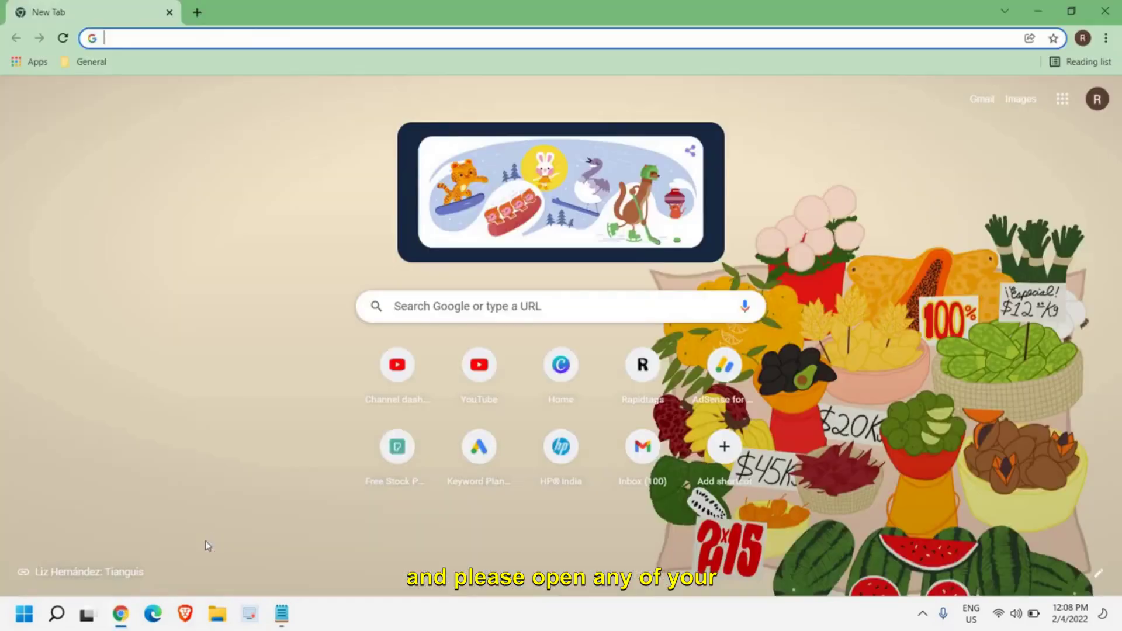
pyautogui.click(120, 38)
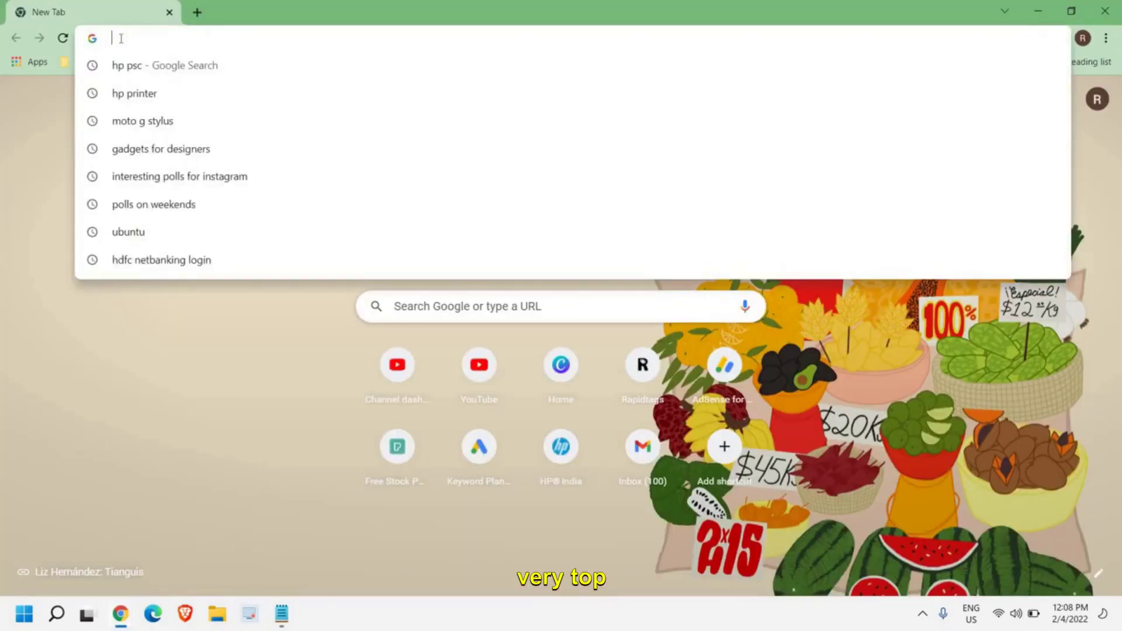
pyautogui.write('hp.com')
pyautogui.press('Return')
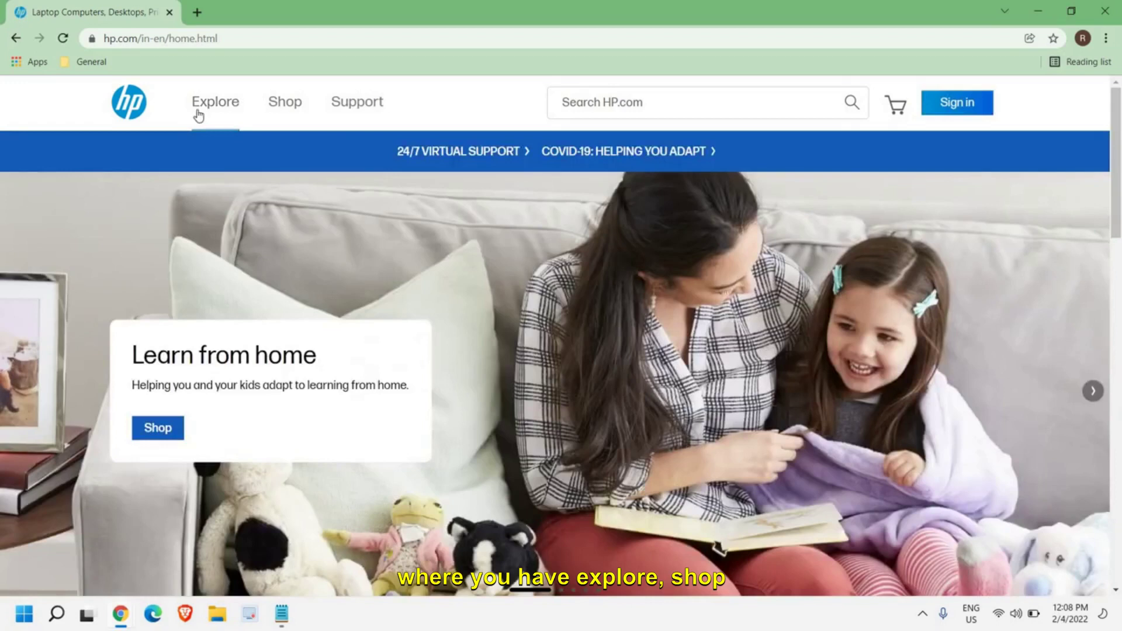
pyautogui.click(216, 113)
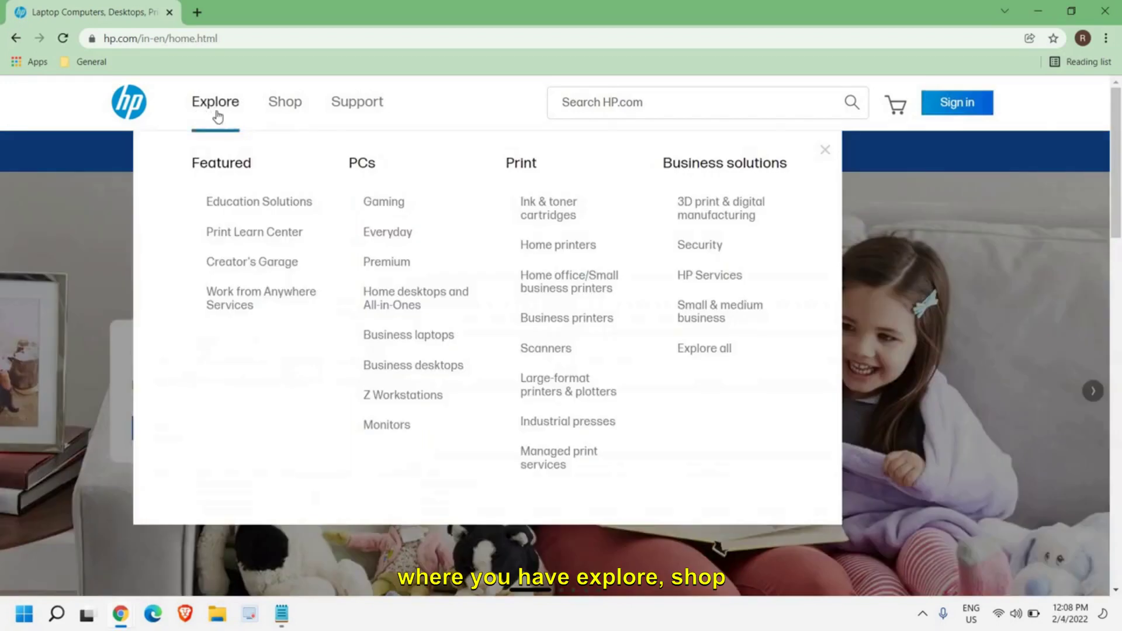
pyautogui.click(285, 108)
pyautogui.click(353, 107)
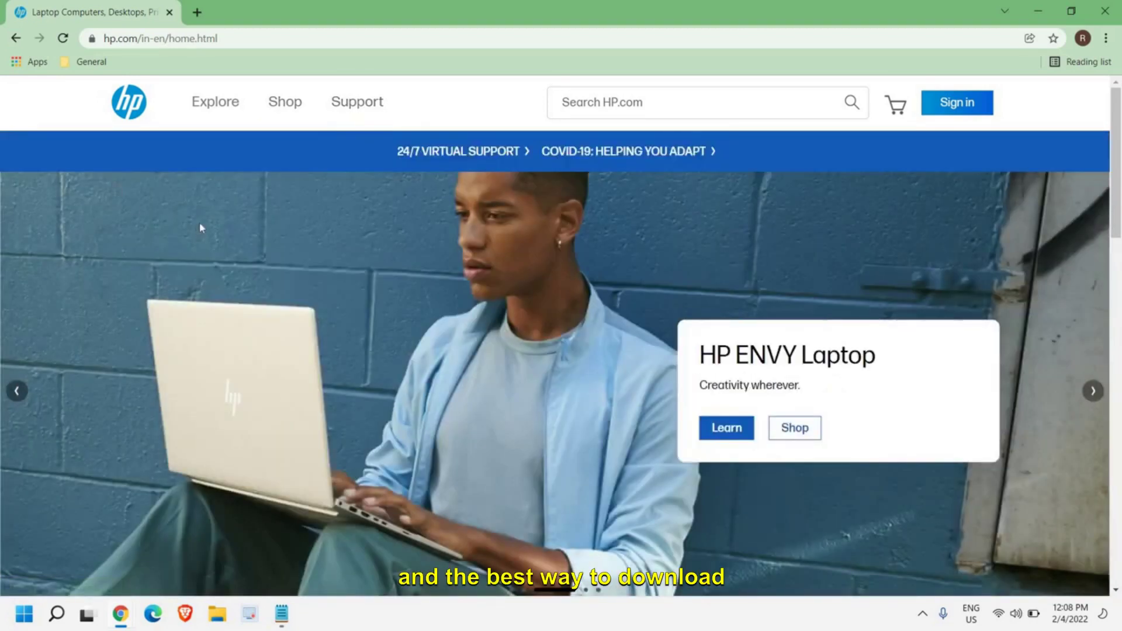
# Open the Download drivers page from the Support links in the home page footer.
pyautogui.scroll(-15, 208, 223)
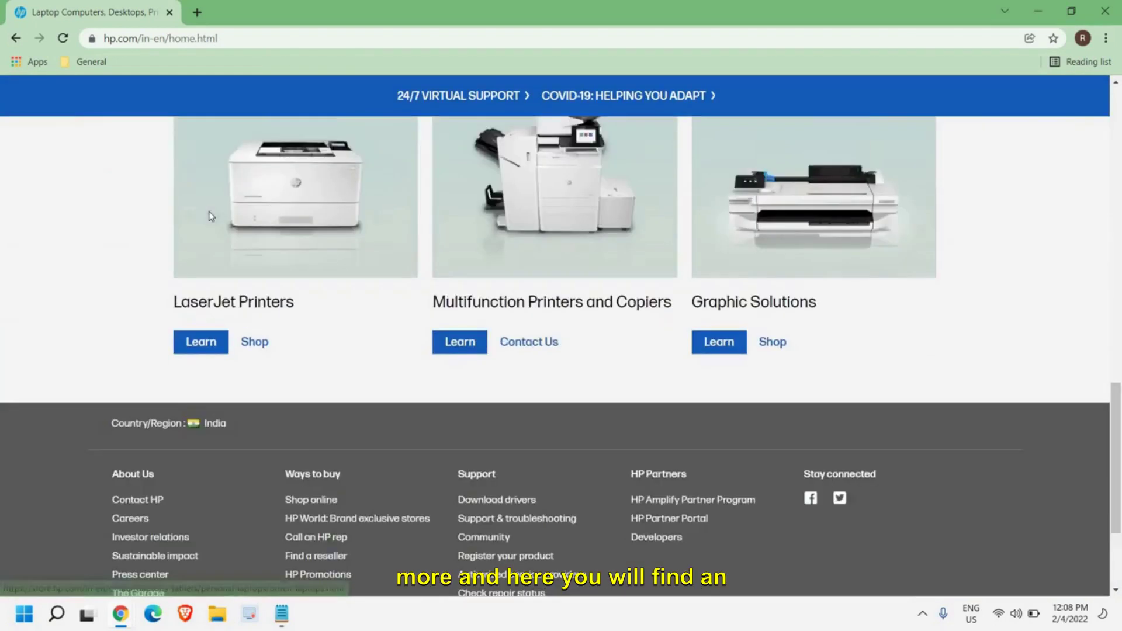
pyautogui.scroll(-3, 229, 272)
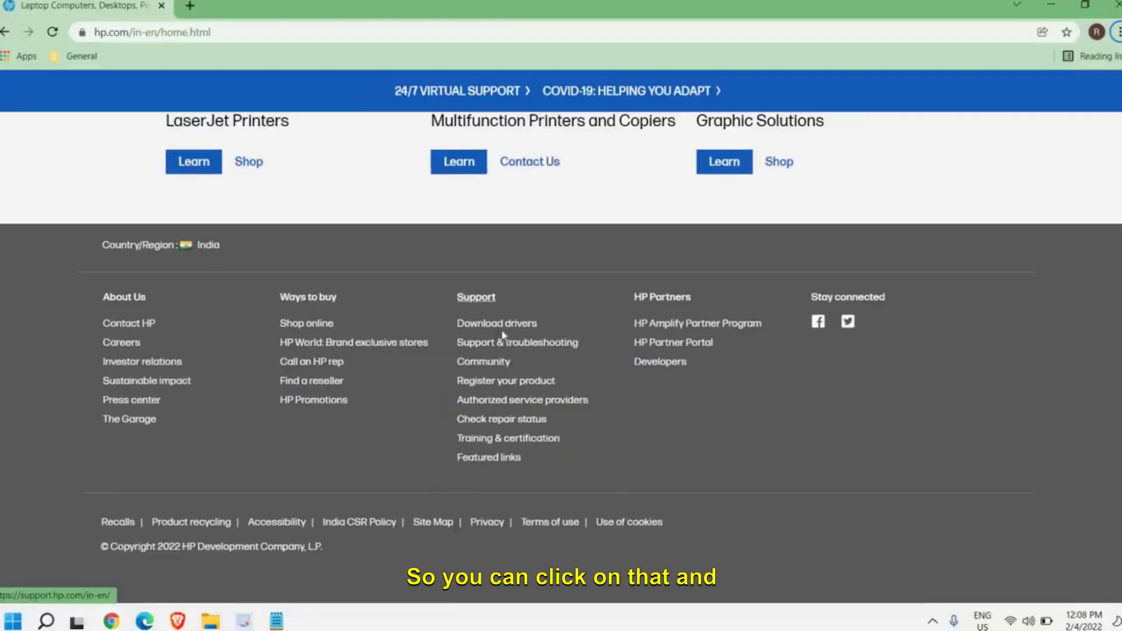
pyautogui.click(500, 328)
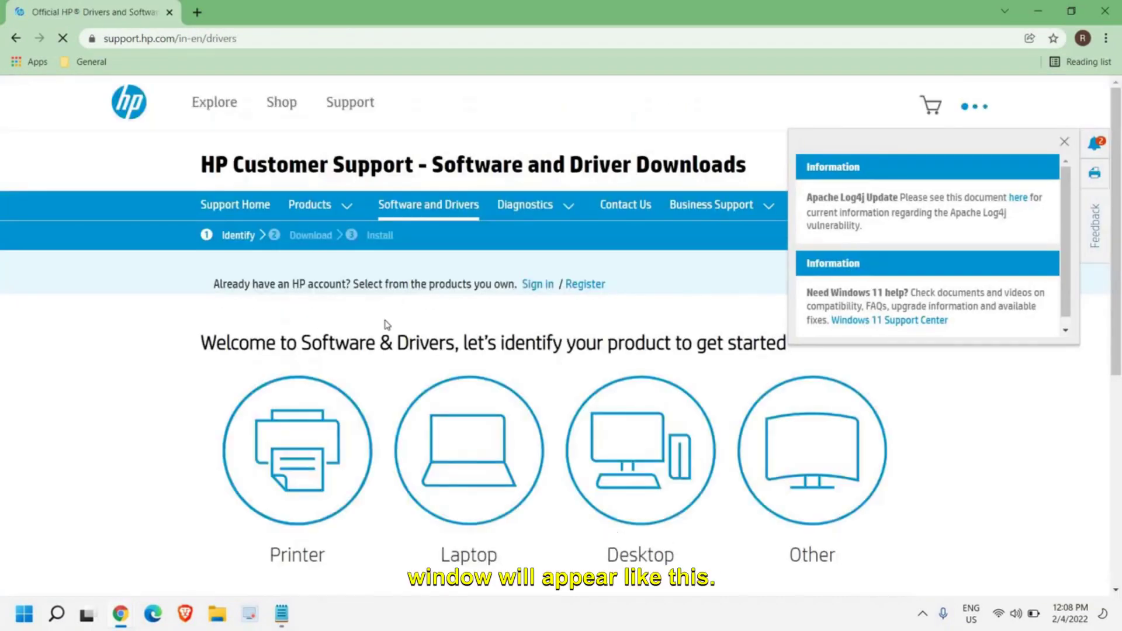
# Change the support site's country/region to United States.
pyautogui.scroll(-5, 380, 331)
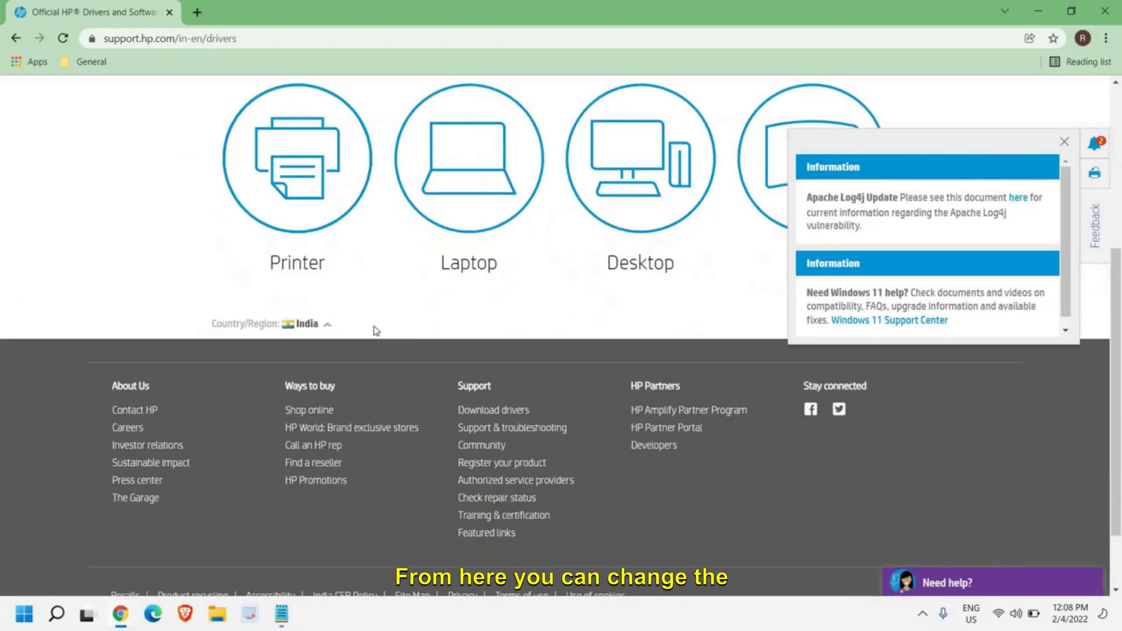
pyautogui.click(312, 324)
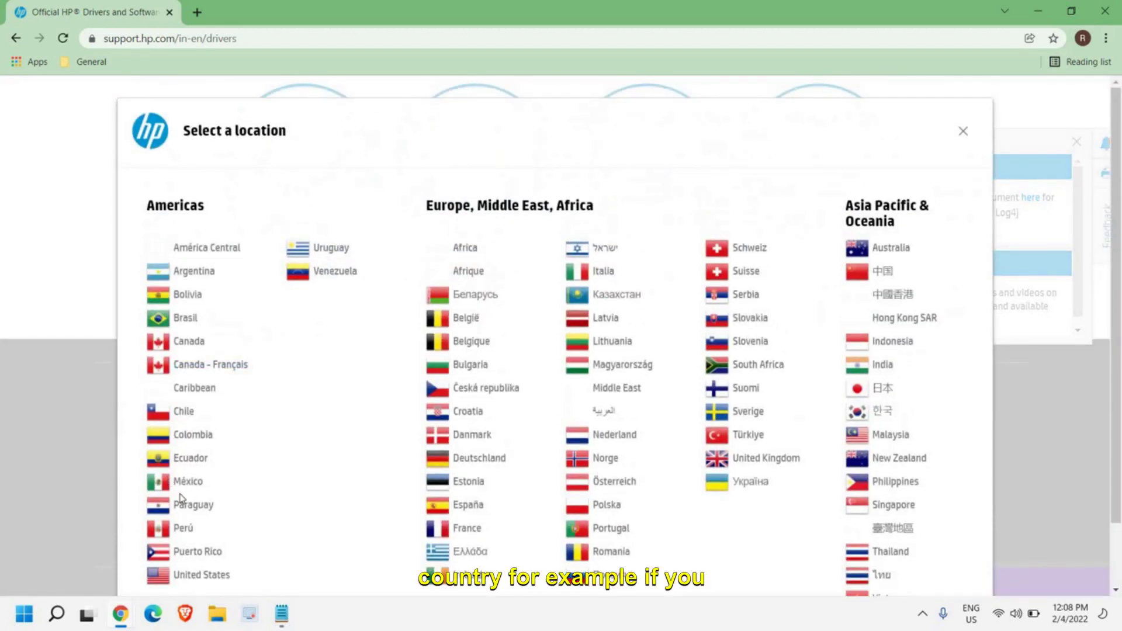
pyautogui.scroll(-1, 181, 503)
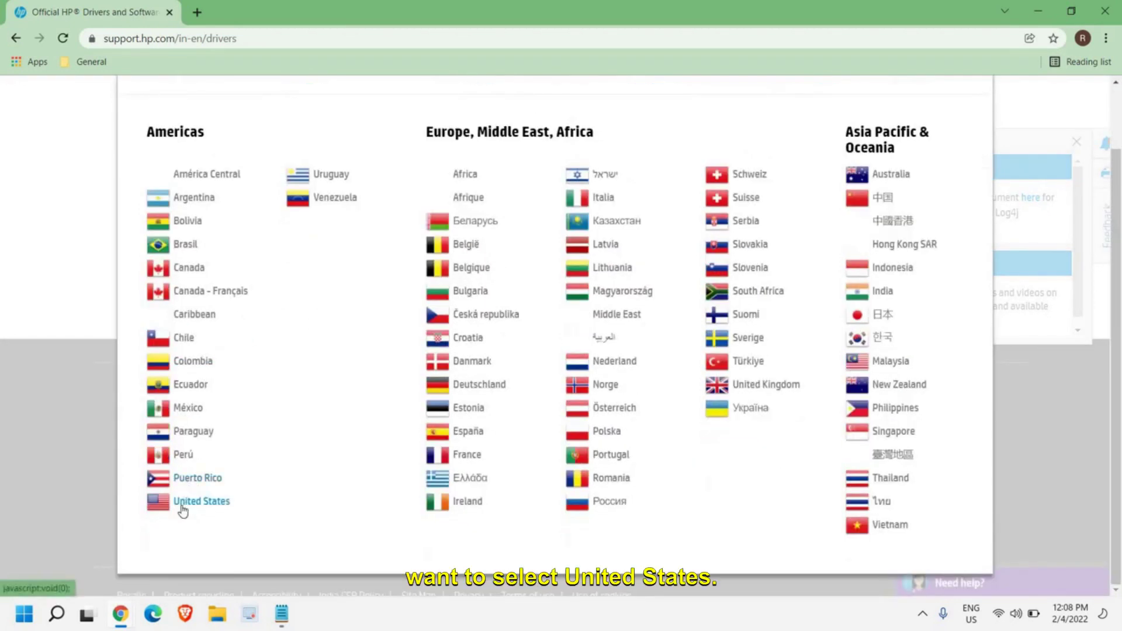
pyautogui.click(183, 508)
# Choose Printer as the product type, look up "hp 1020" and open the HP Laser NS 1020 Printer series page.
pyautogui.scroll(-2, 271, 345)
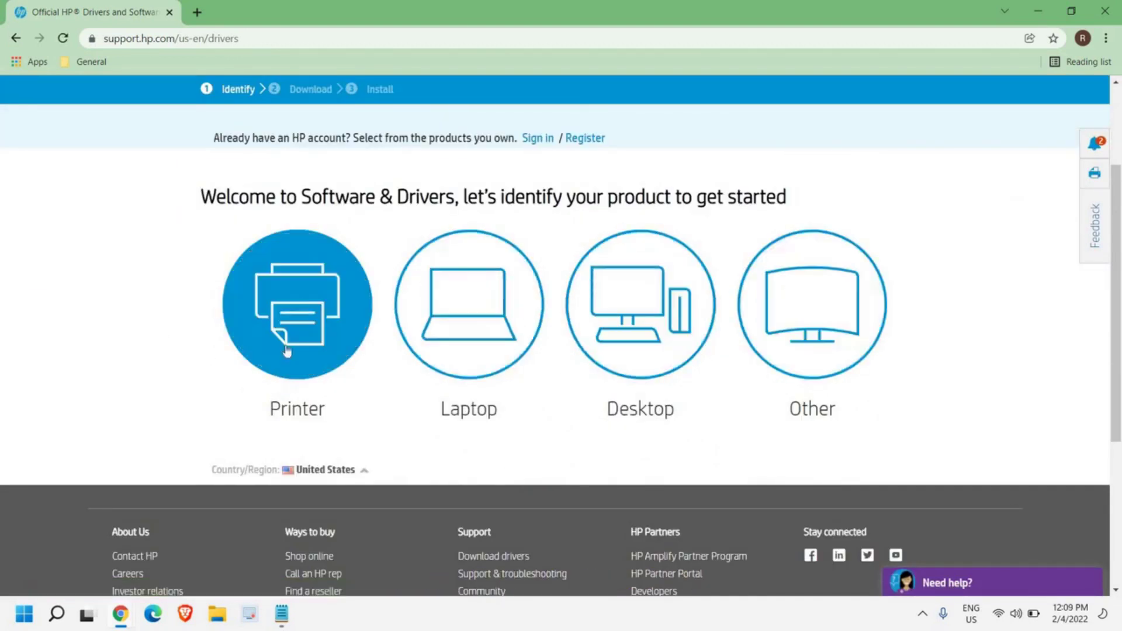
pyautogui.click(298, 330)
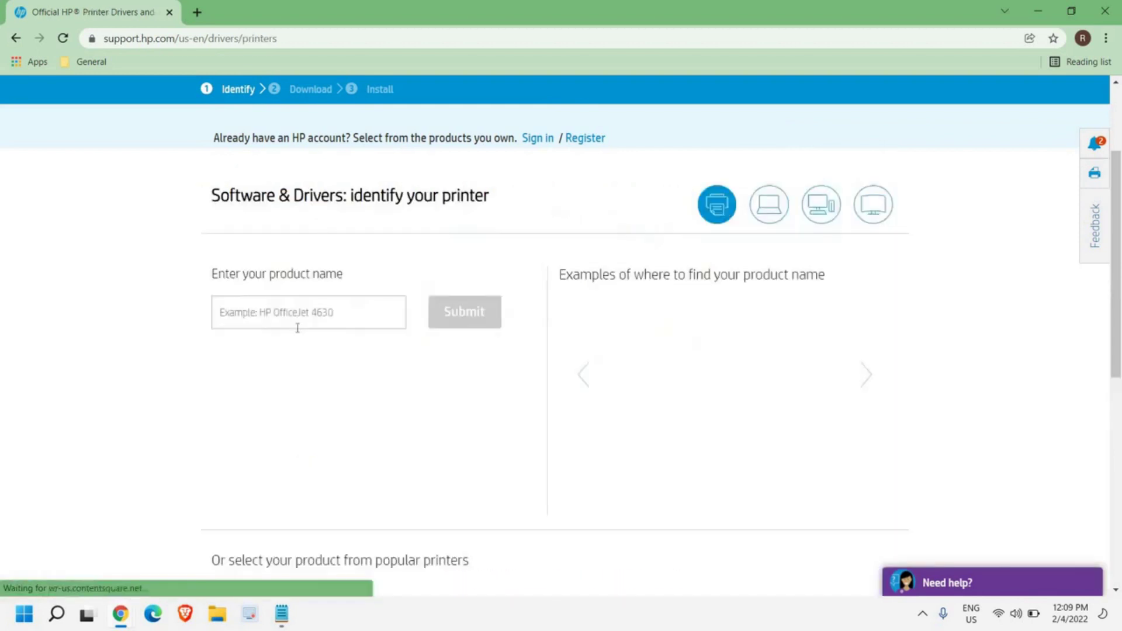
pyautogui.click(243, 318)
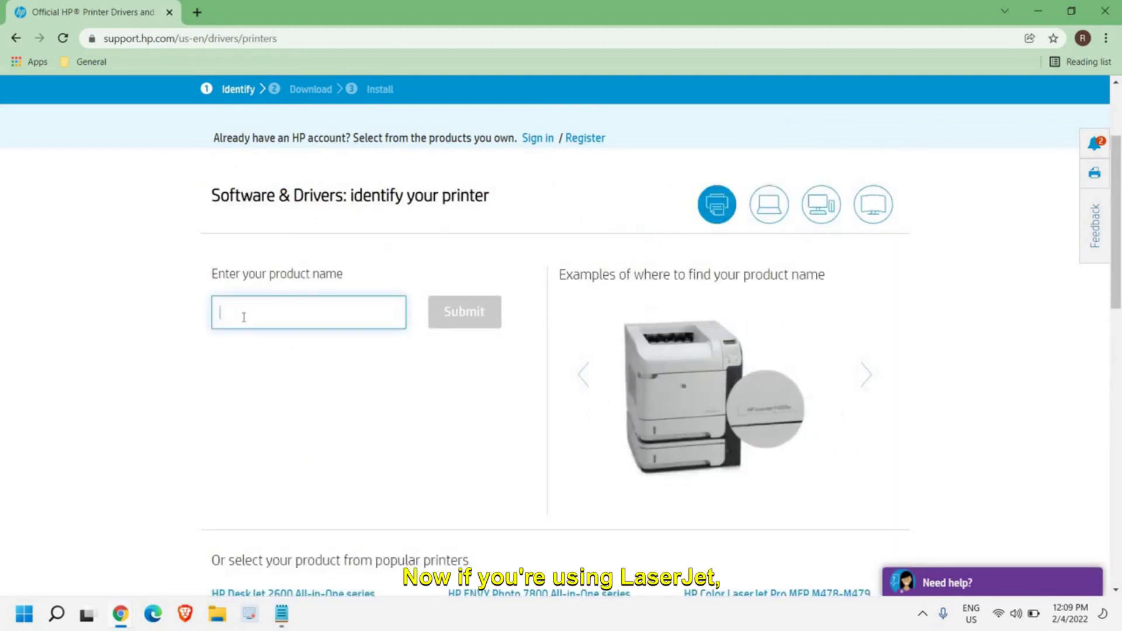
pyautogui.rightClick(8, 628)
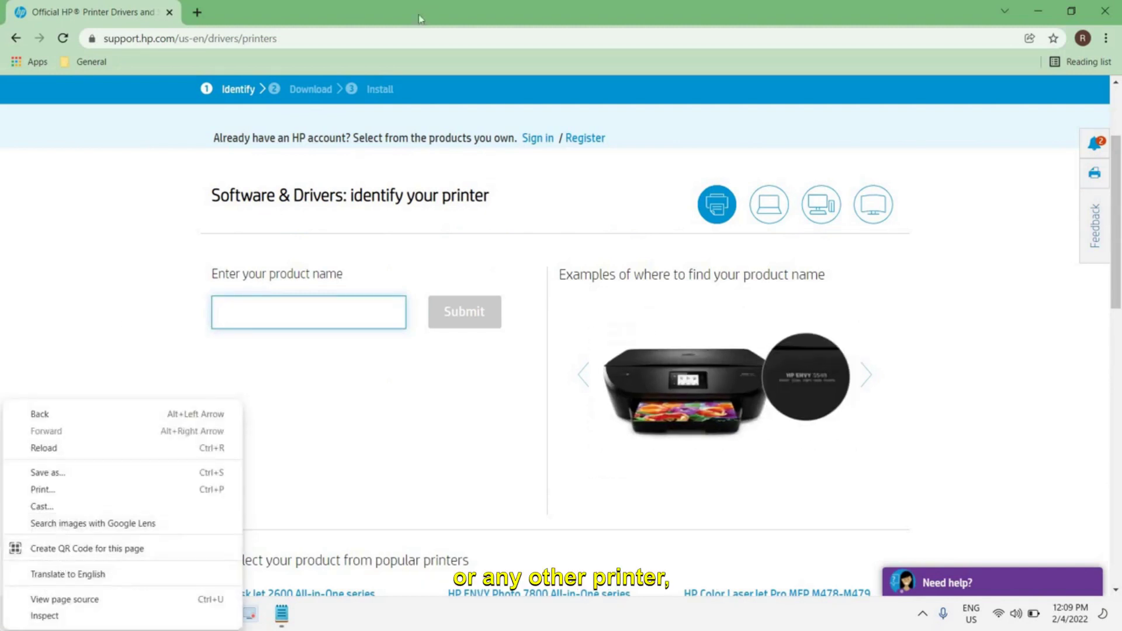
pyautogui.click(263, 313)
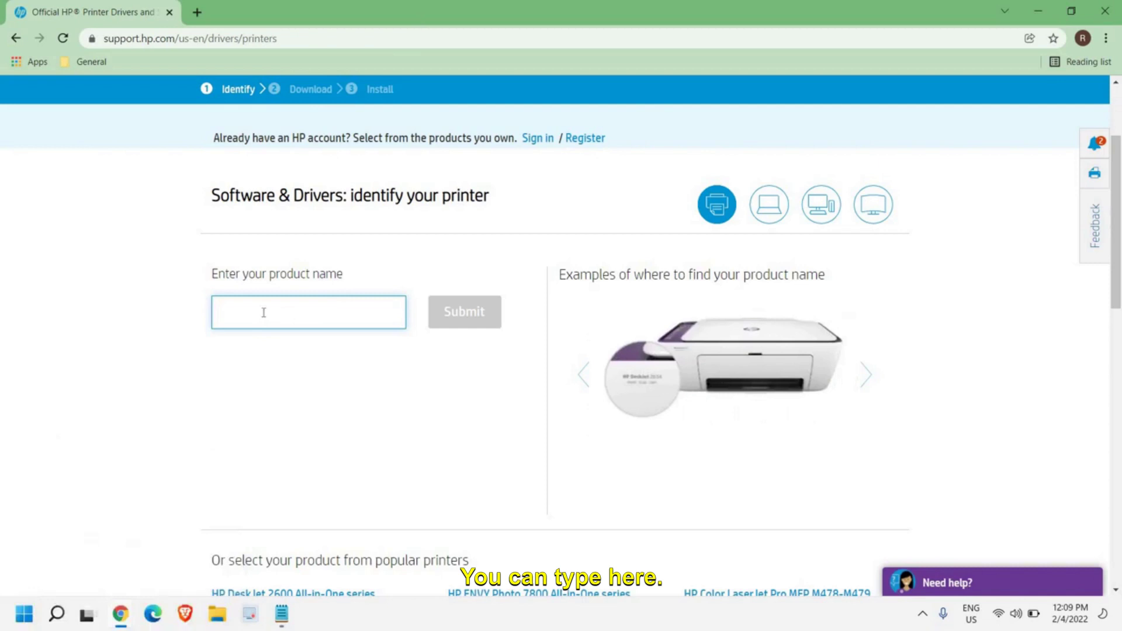
pyautogui.write('hp')
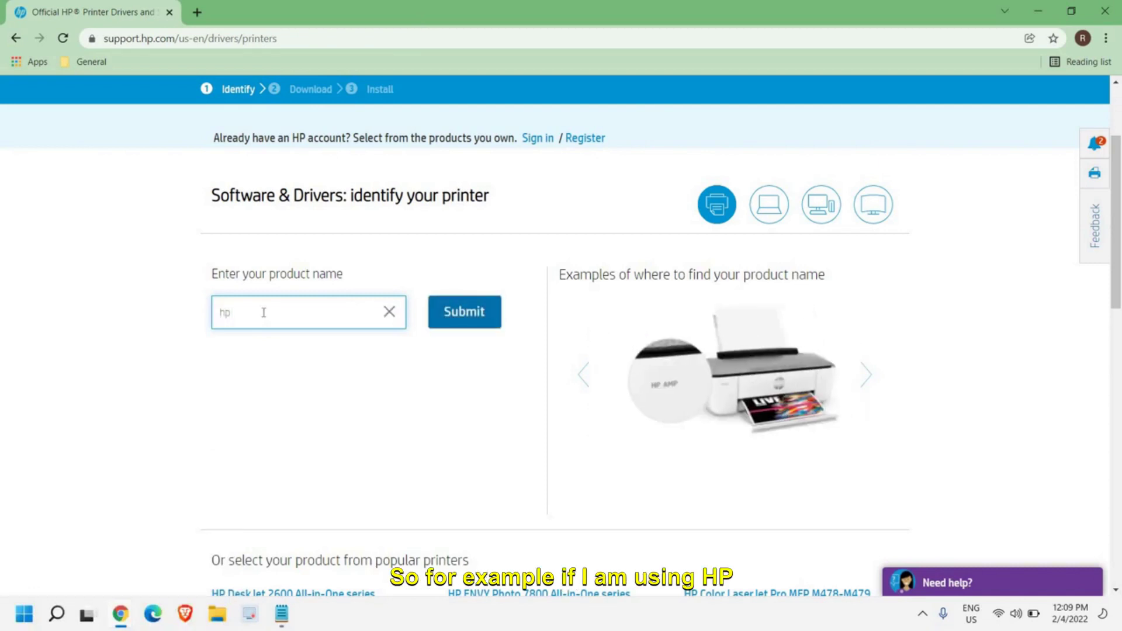
pyautogui.write(' 1020')
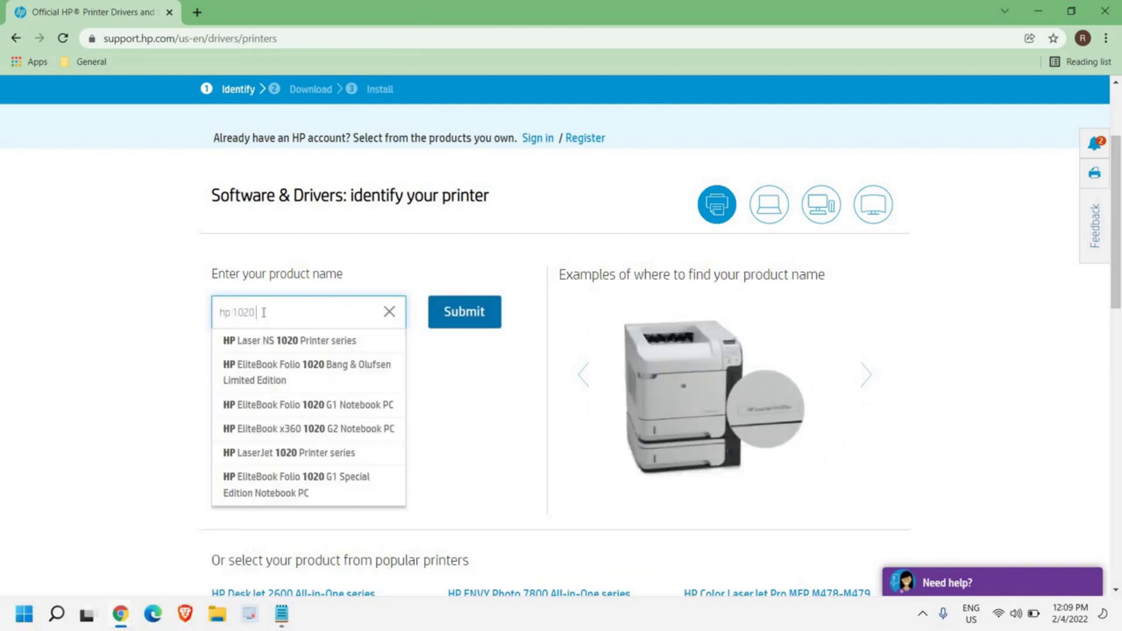
pyautogui.click(291, 344)
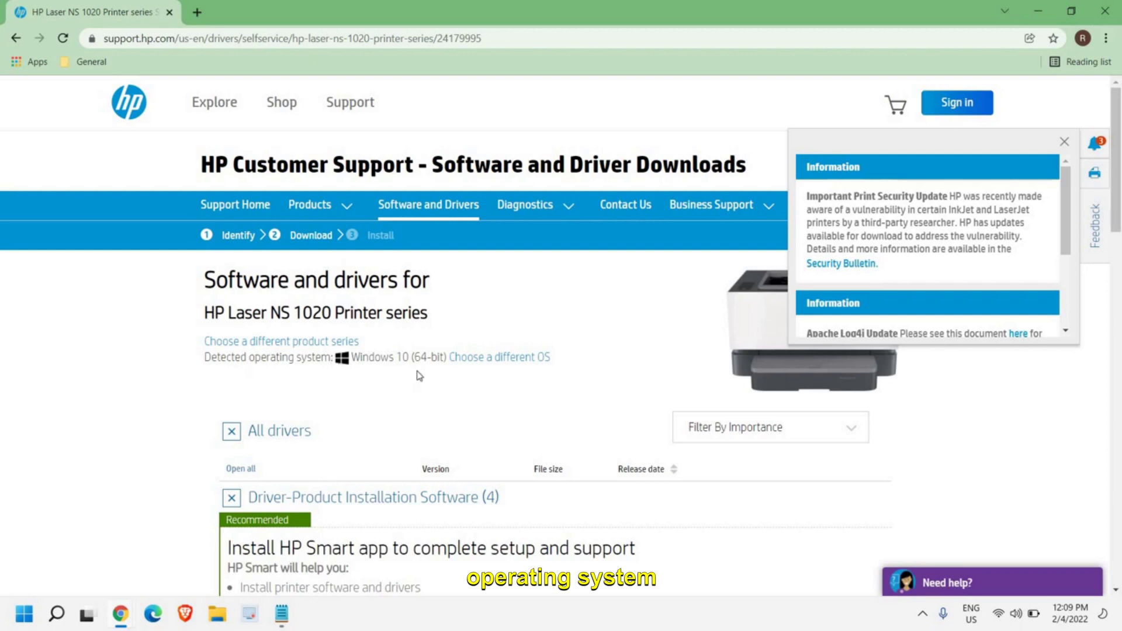
# Open the preferred operating system settings for the drivers and select Windows 11 as the version.
pyautogui.click(524, 359)
pyautogui.click(597, 278)
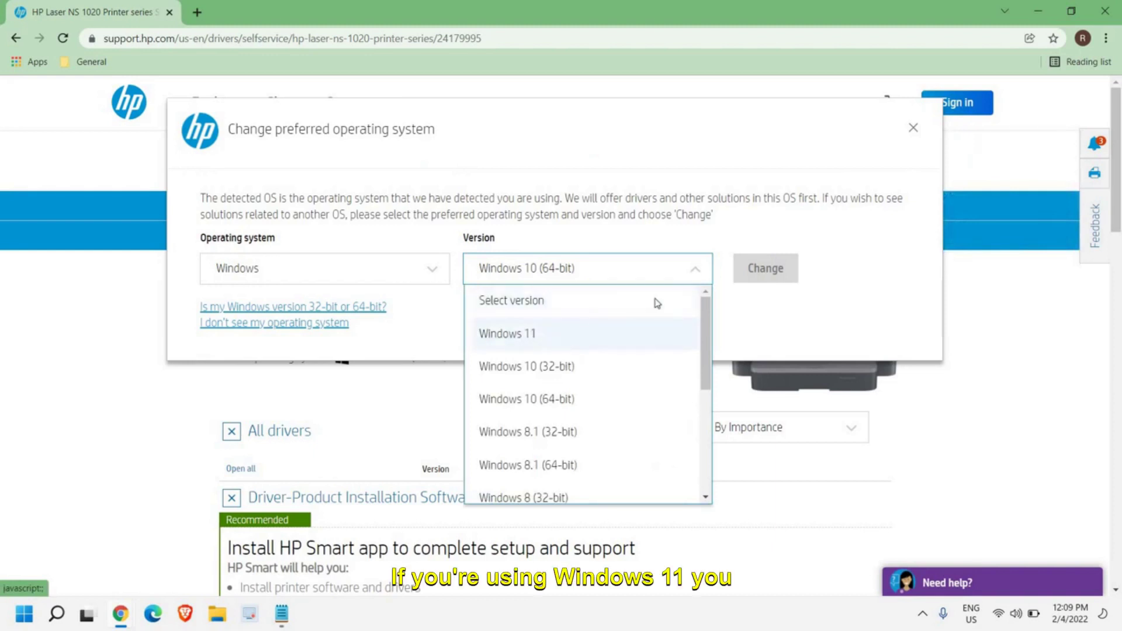
pyautogui.click(654, 331)
# Try Windows 10 (32-bit) as the version and look through the available versions and operating systems.
pyautogui.click(587, 275)
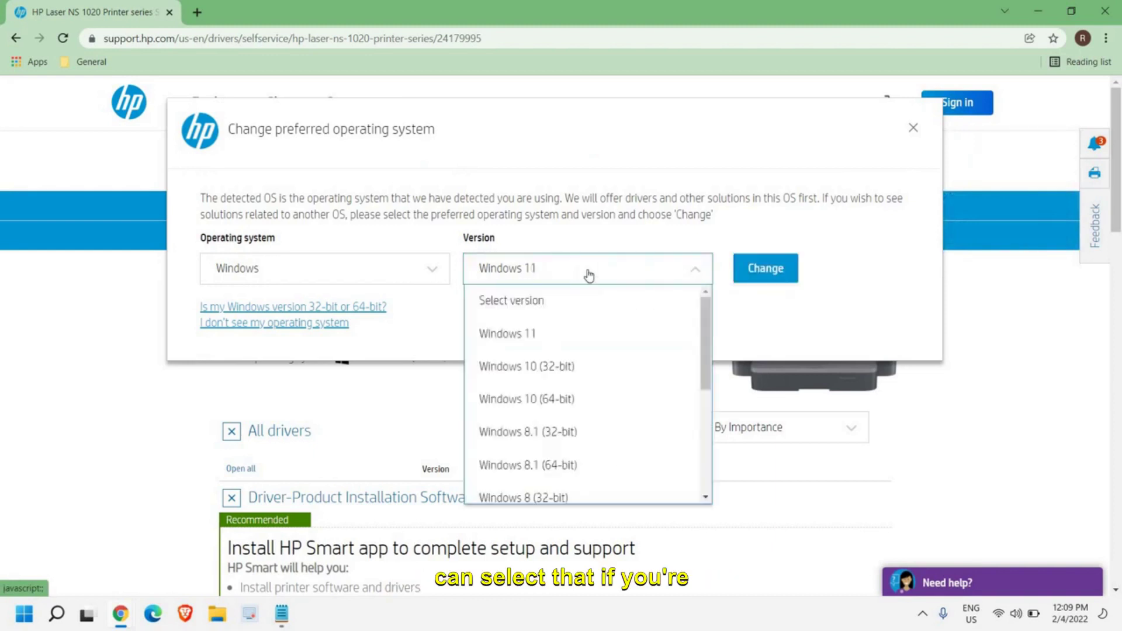
pyautogui.click(549, 372)
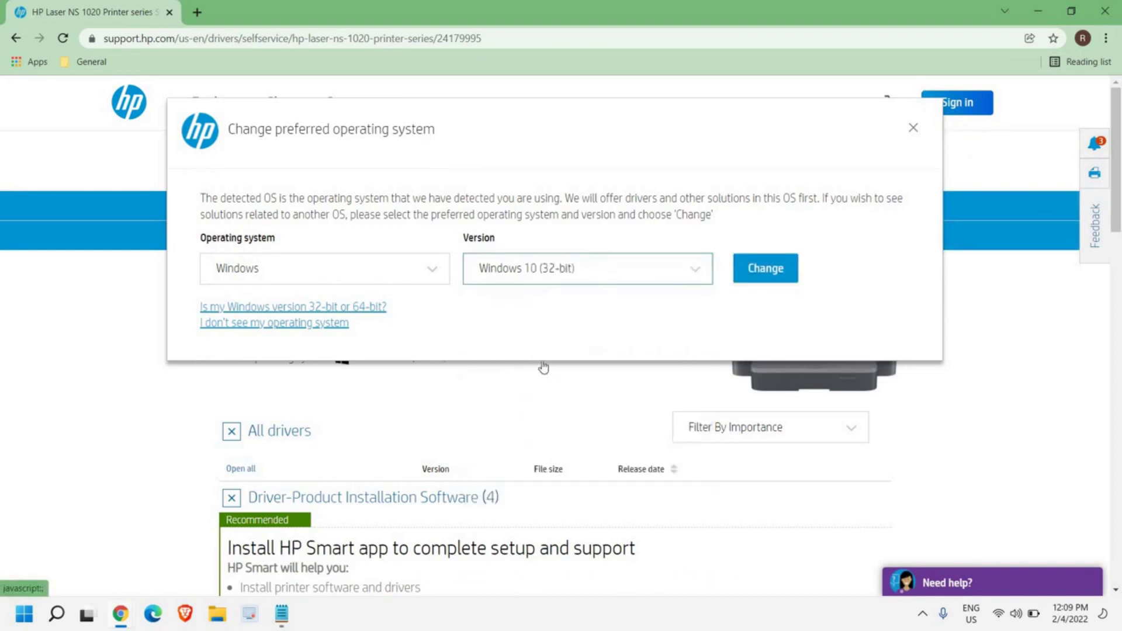
pyautogui.click(599, 273)
pyautogui.scroll(-5, 538, 467)
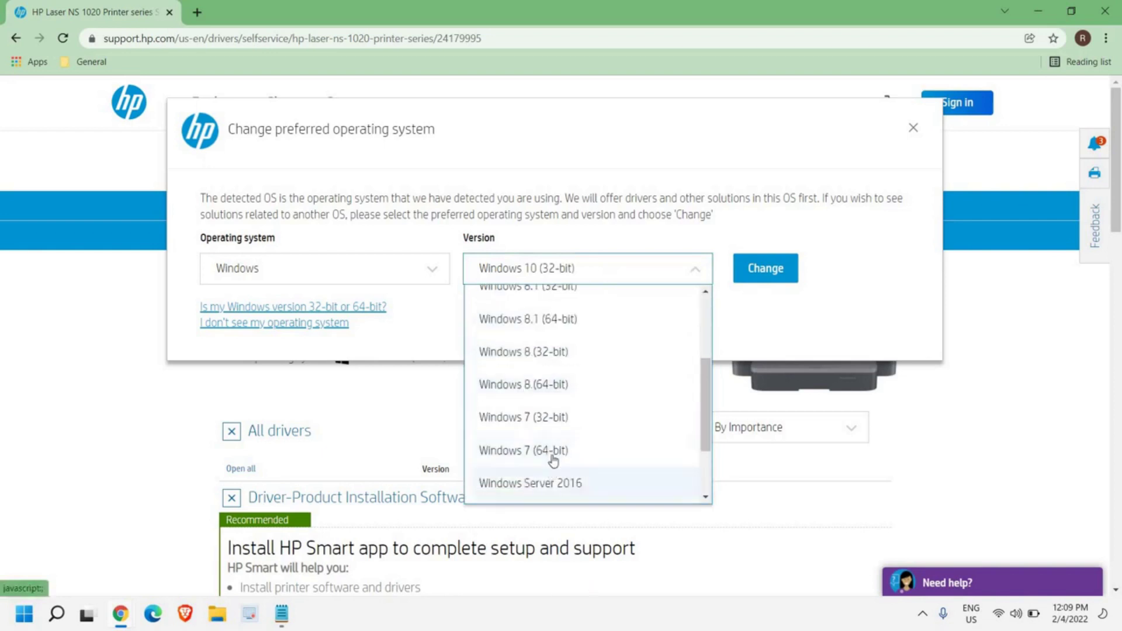
pyautogui.scroll(-3, 565, 476)
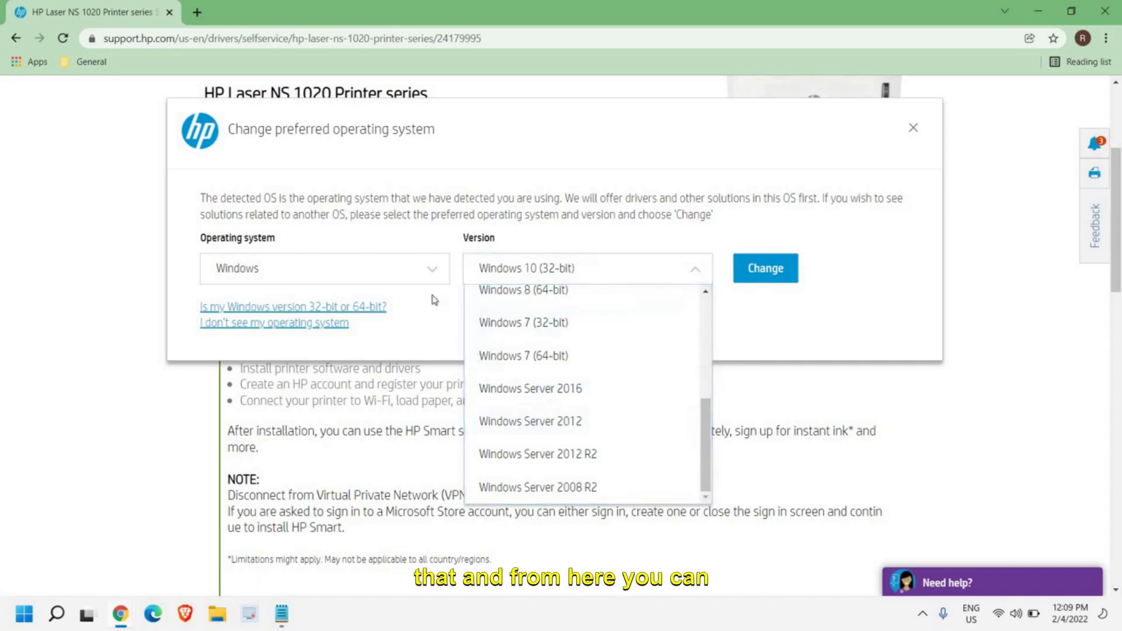
pyautogui.click(377, 275)
pyautogui.click(378, 275)
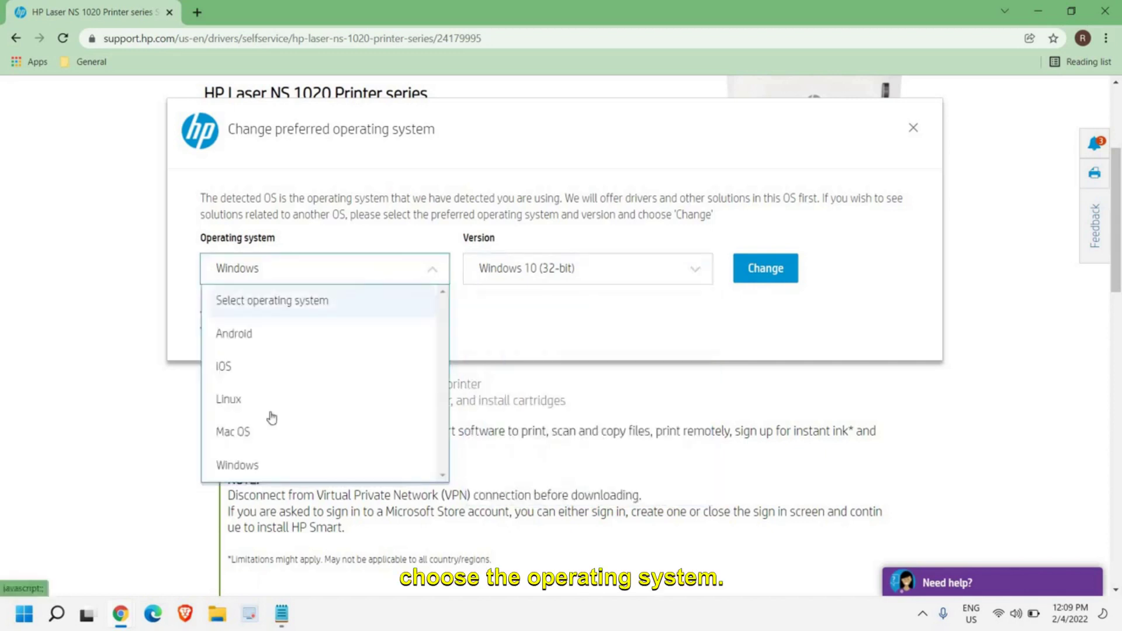
pyautogui.click(590, 315)
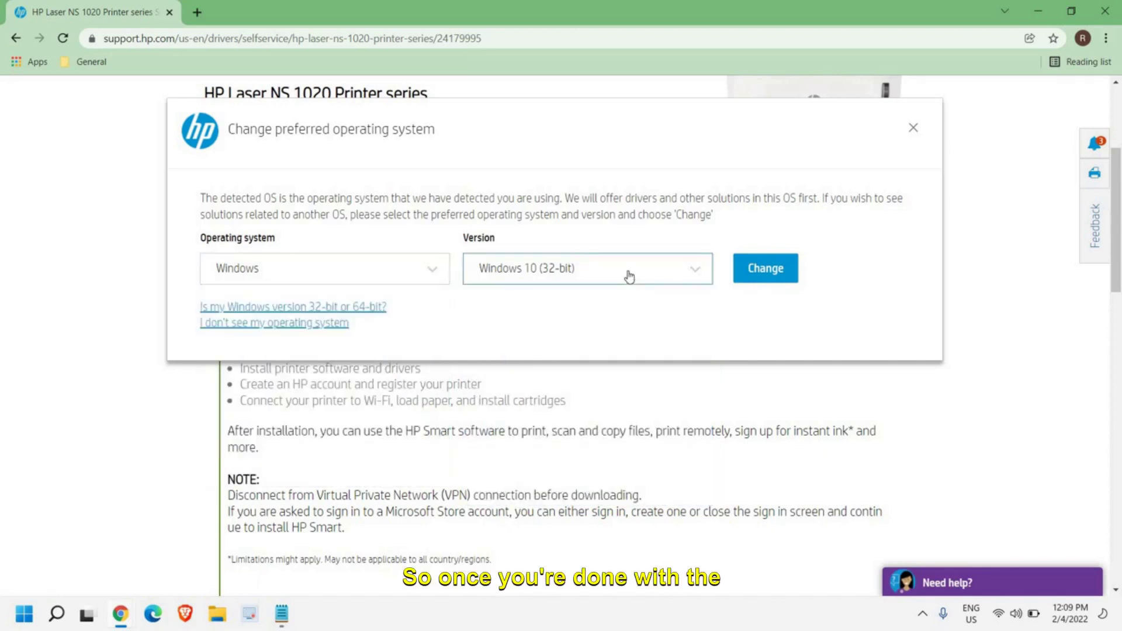
# Set the version to Windows 11 and apply the preferred operating system change.
pyautogui.click(626, 275)
pyautogui.scroll(4, 532, 361)
pyautogui.click(538, 317)
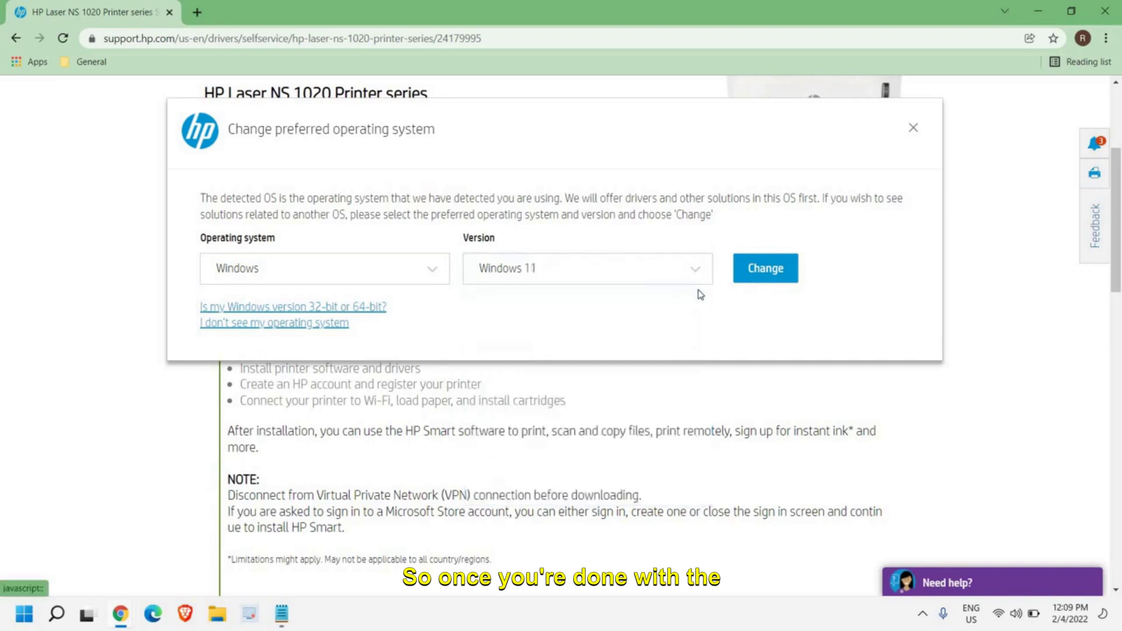
pyautogui.click(754, 272)
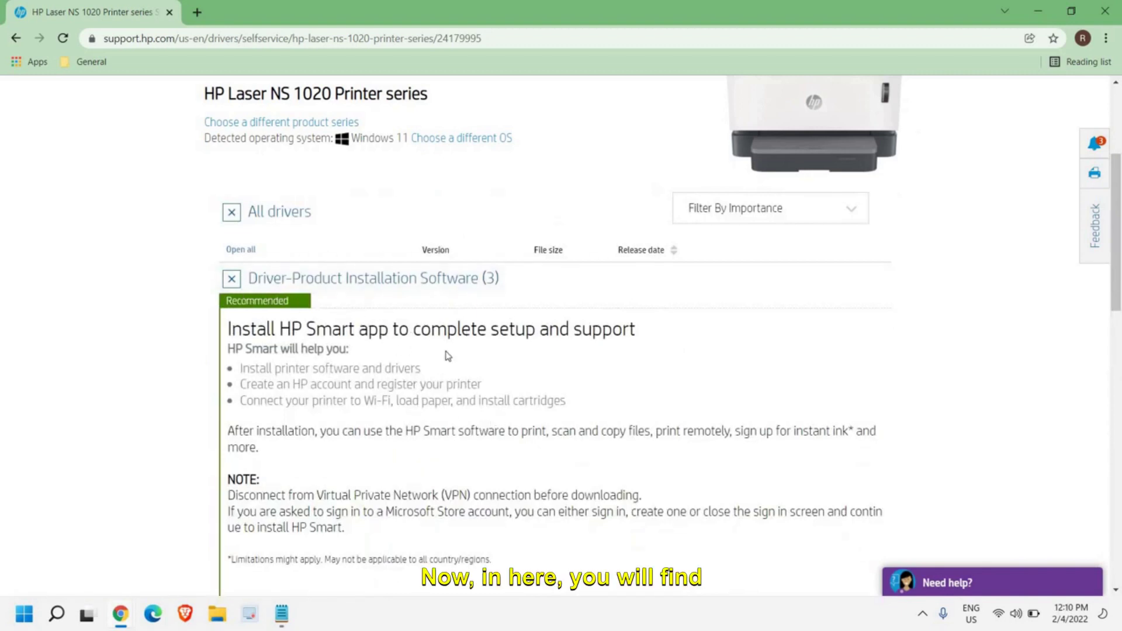
# Expand the Basic Drivers and Software-Utility lists to show their available downloads.
pyautogui.scroll(-6, 475, 393)
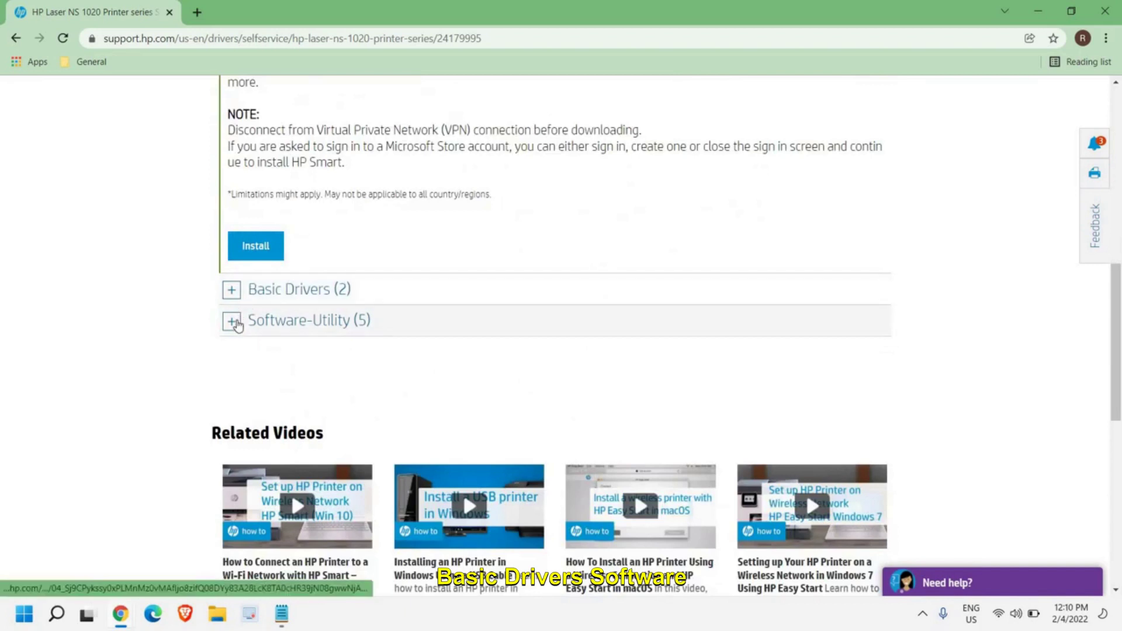
pyautogui.click(233, 321)
pyautogui.click(234, 322)
pyautogui.click(232, 291)
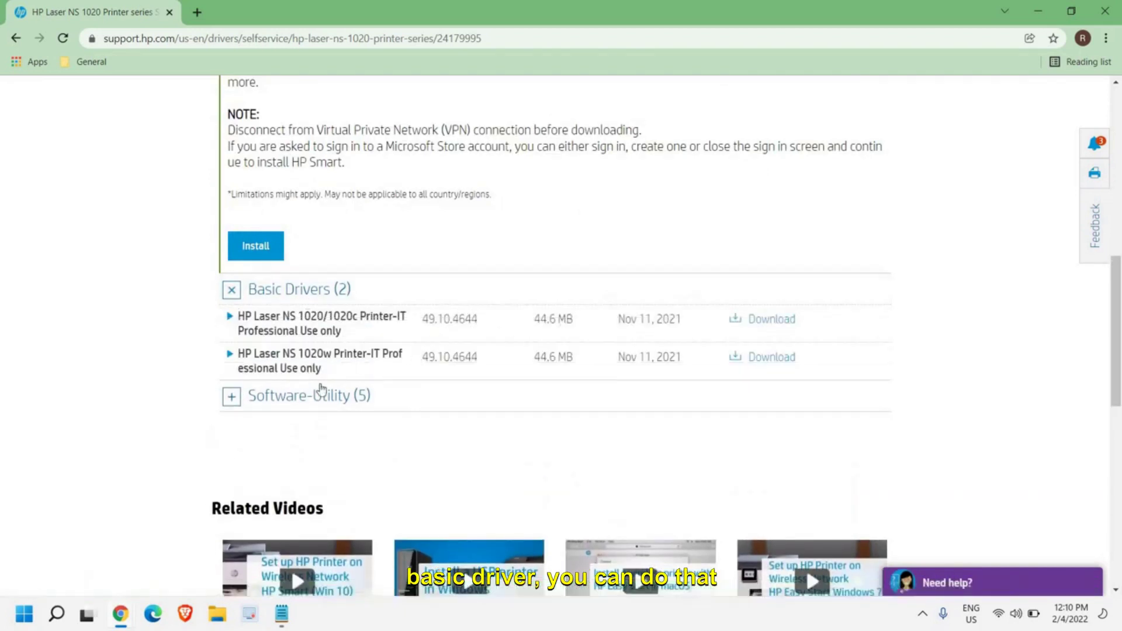
pyautogui.scroll(6, 389, 389)
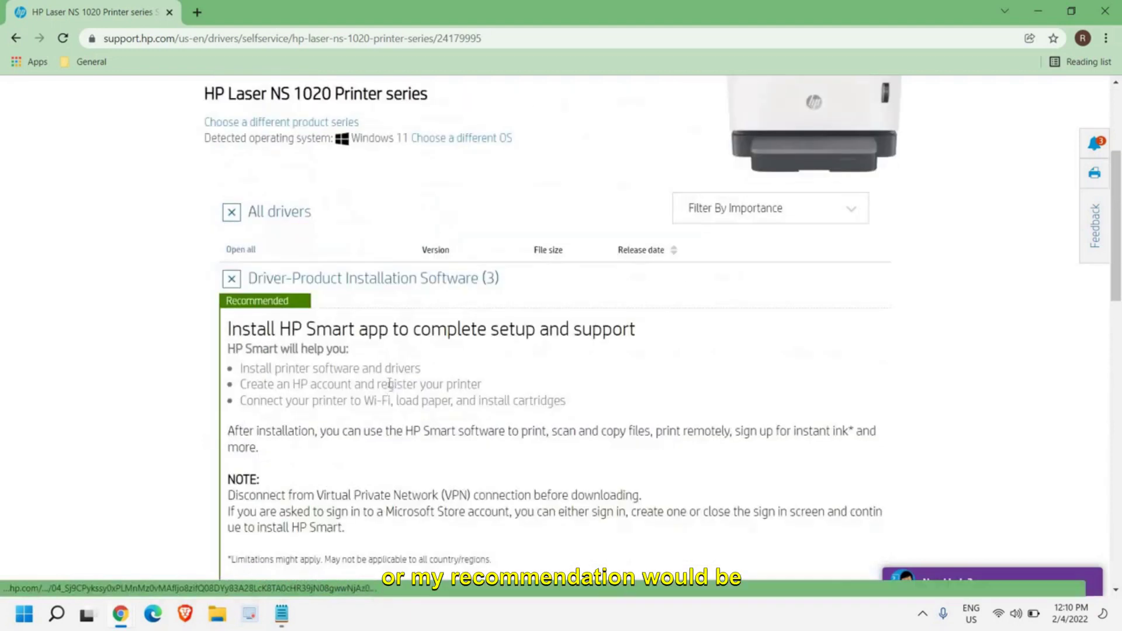
pyautogui.scroll(-6, 390, 384)
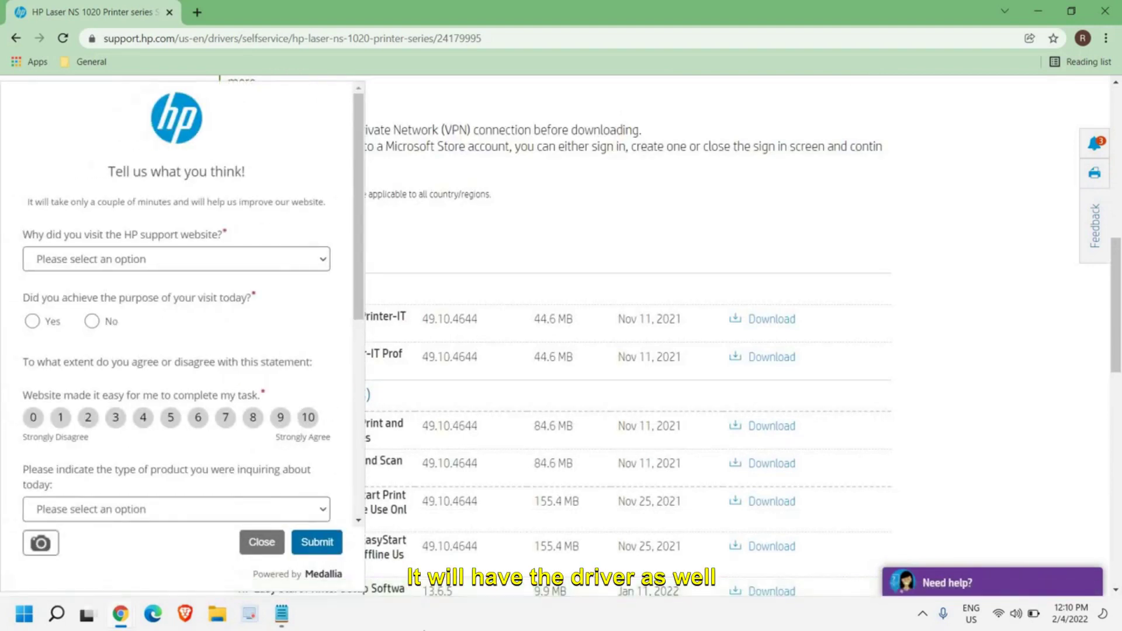
# Dismiss the feedback survey and download the HP Laser NS 1020/1020c Print and Scan Driver and Accessories, launching the downloaded installer.
pyautogui.click(262, 542)
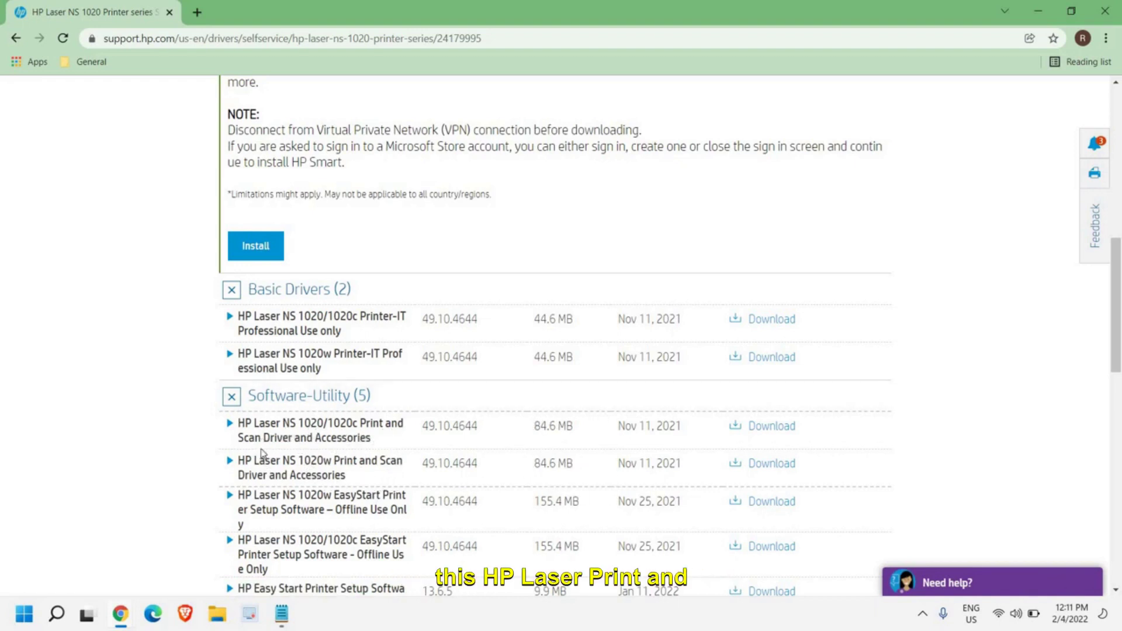
pyautogui.click(762, 432)
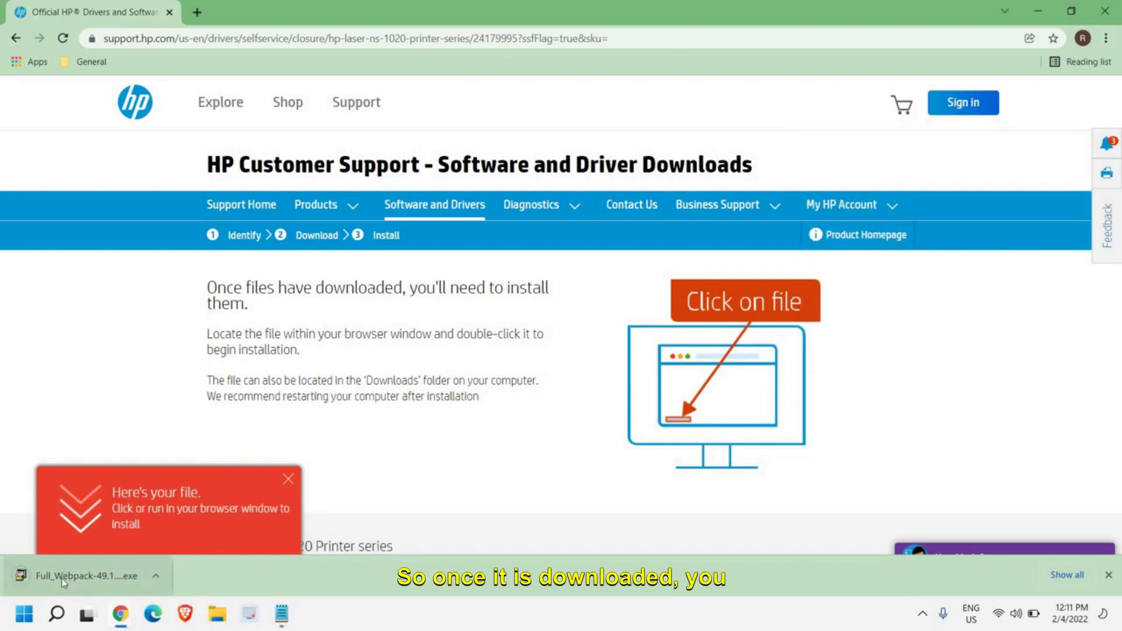
pyautogui.click(93, 575)
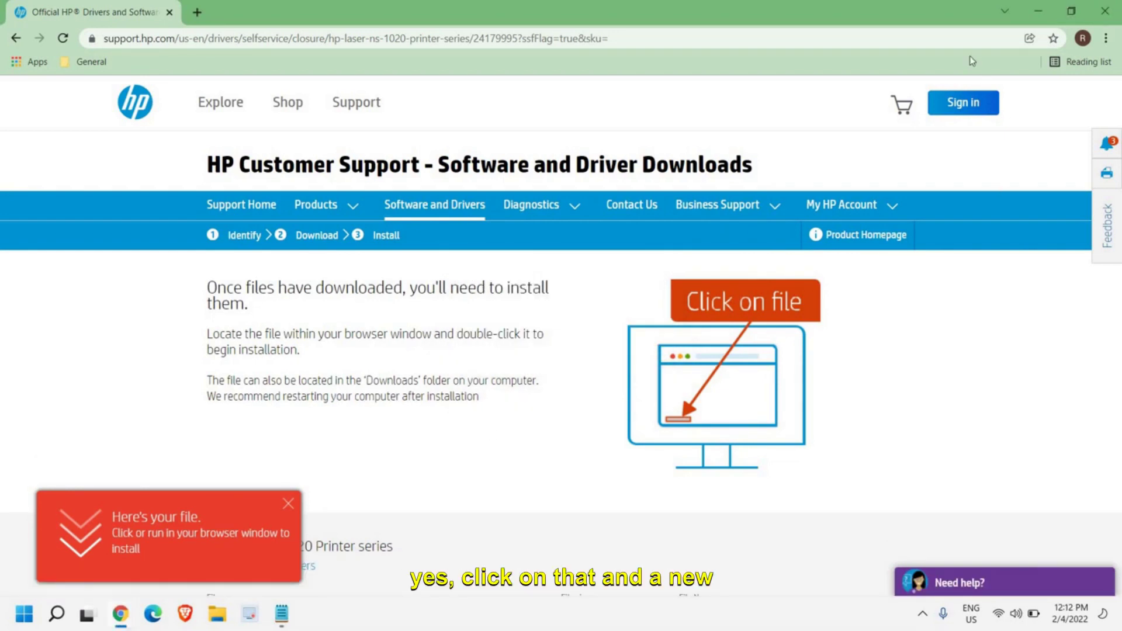
# Minimize the browser and proceed past the HP Laser NS 1020 installer's Remove Packaging and Let's get started pages.
pyautogui.click(1039, 9)
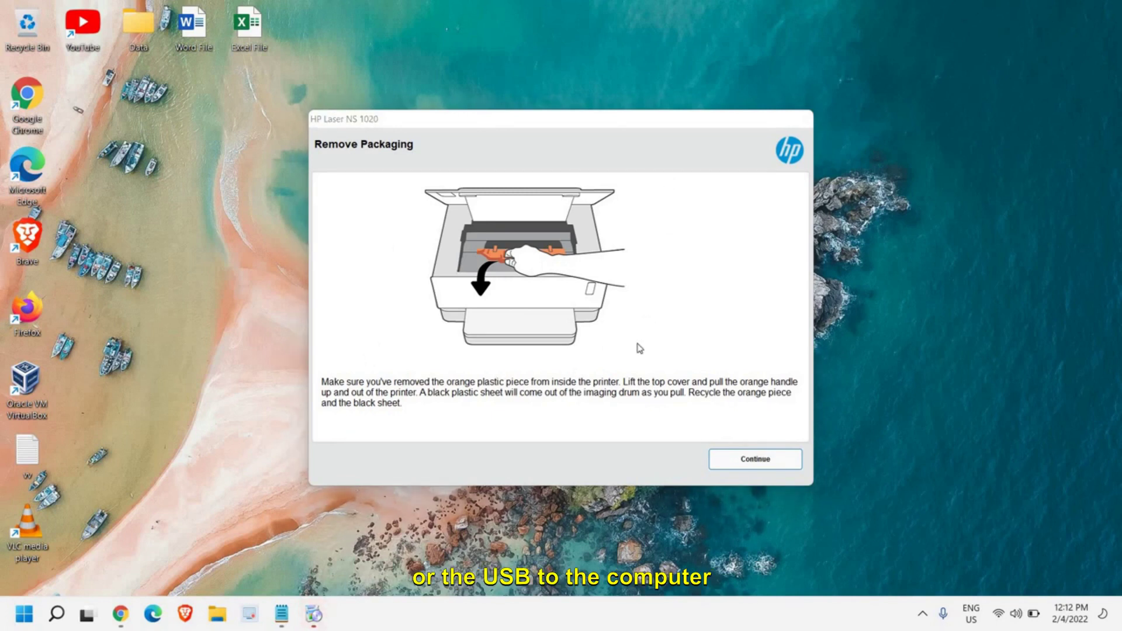
pyautogui.click(752, 461)
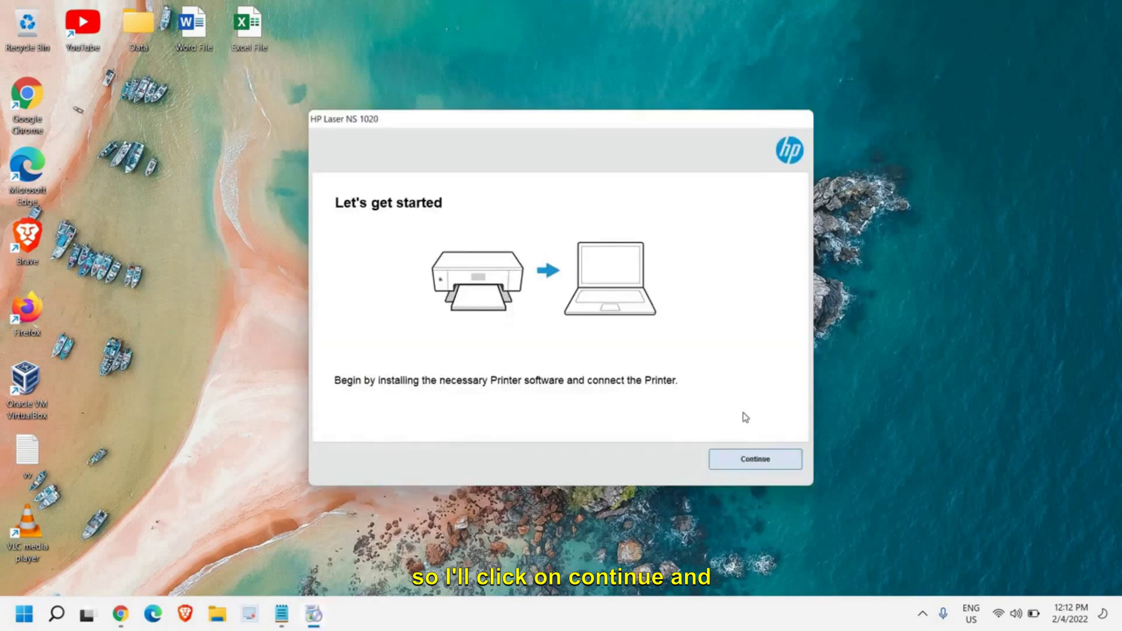
pyautogui.click(738, 458)
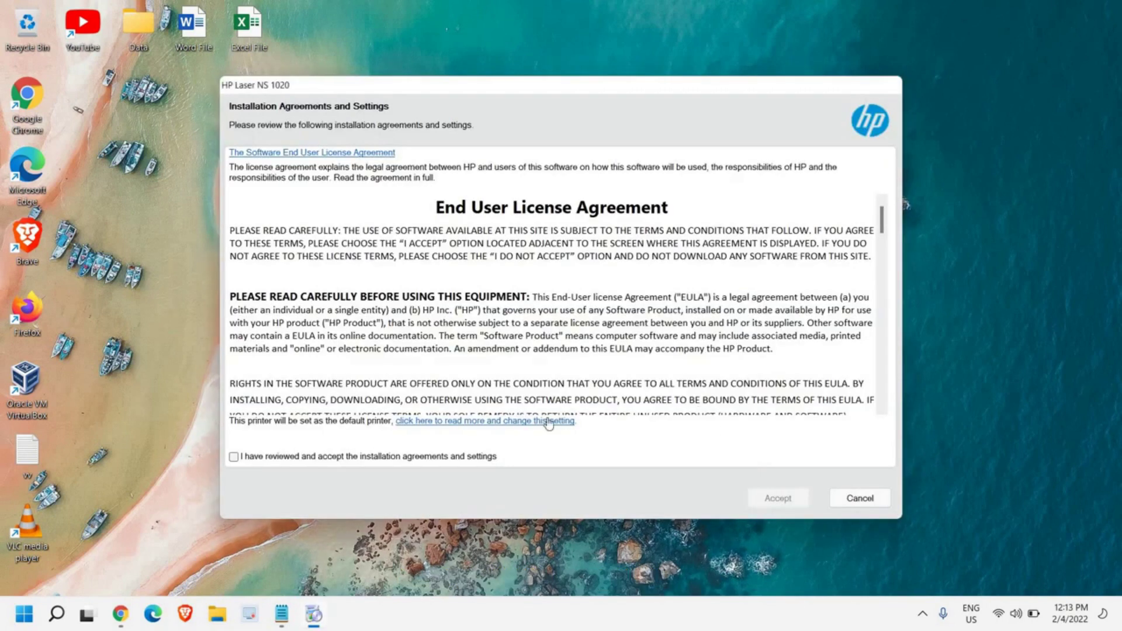
# Accept the installation agreements and settings, and decline both Printer Analytics and Application Analytics.
pyautogui.click(234, 457)
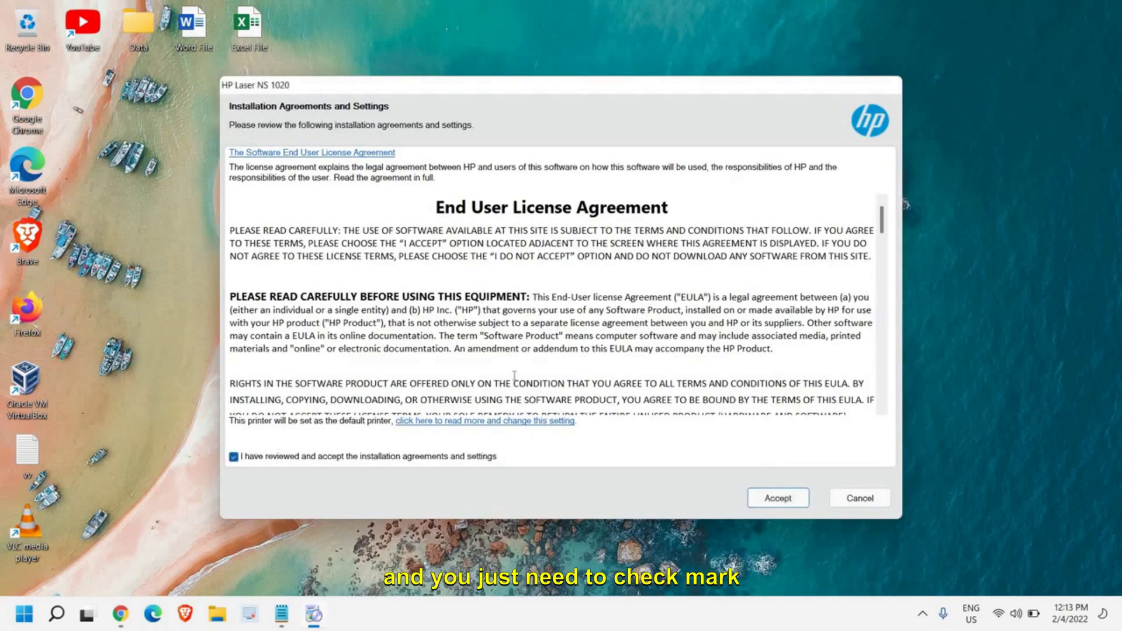
pyautogui.scroll(-10, 514, 376)
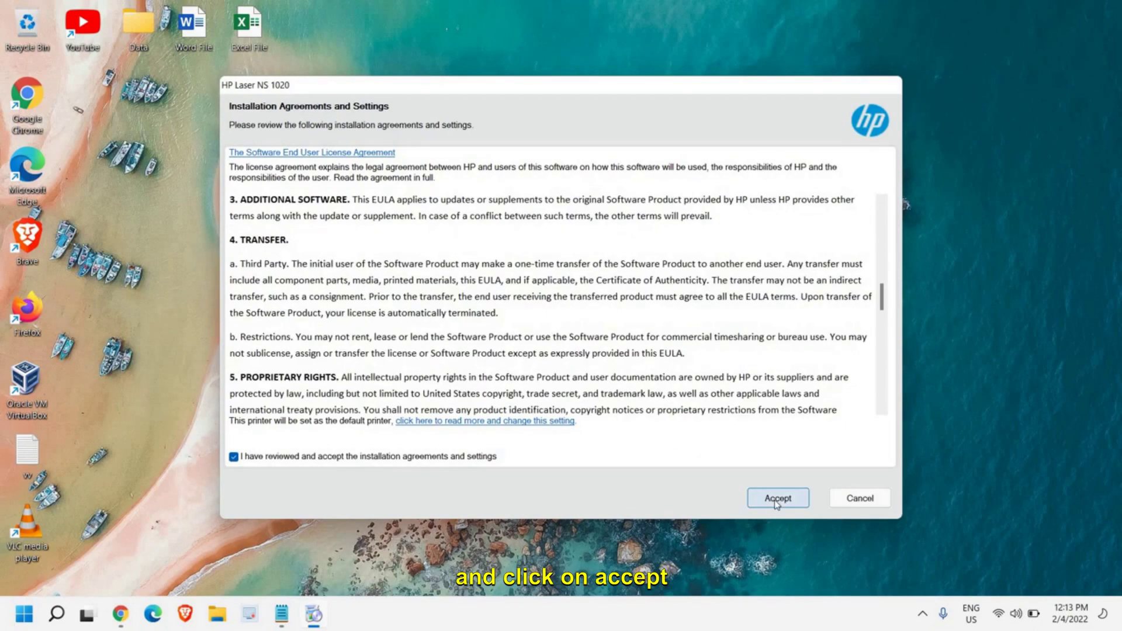
pyautogui.click(777, 499)
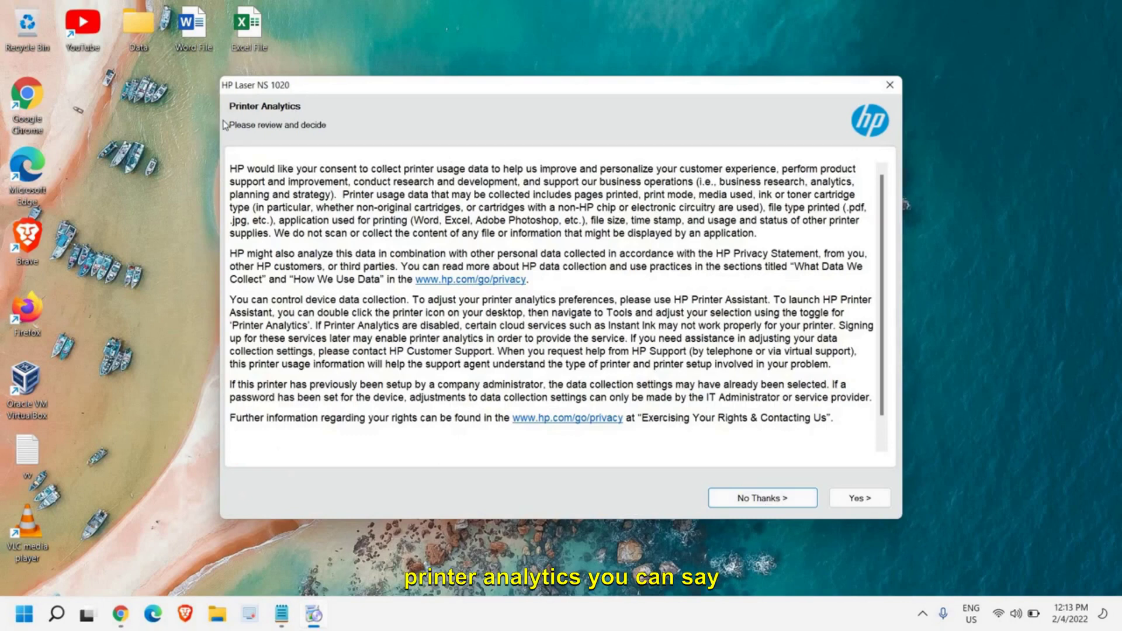
pyautogui.click(761, 496)
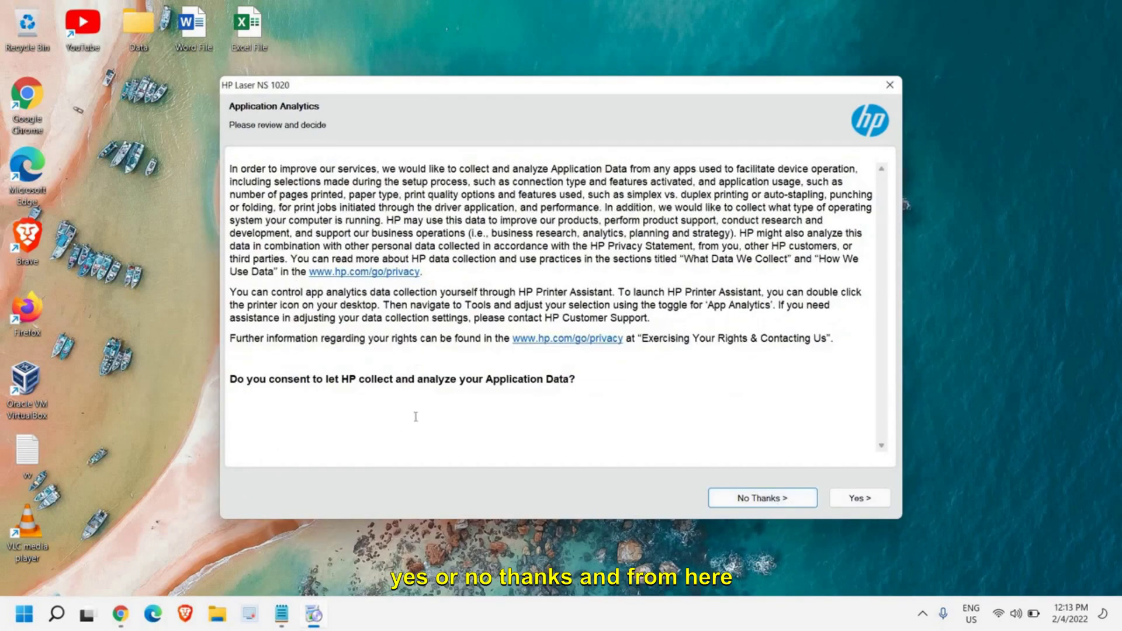
pyautogui.click(759, 503)
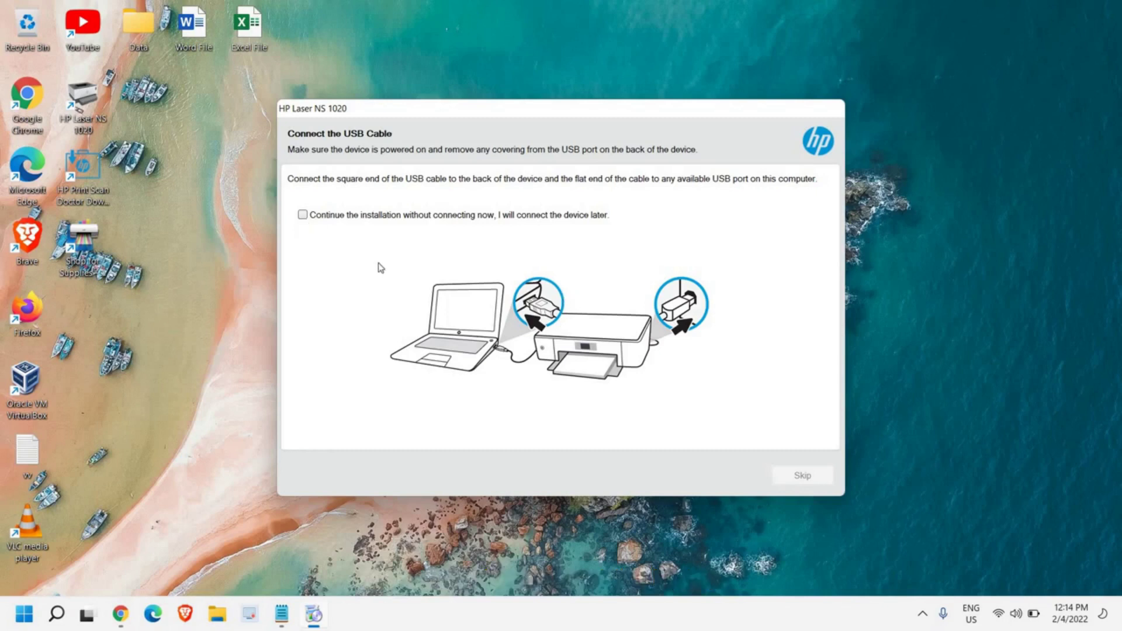
# Continue the installation without connecting the printer by USB, and finish the HP Laser NS 1020 setup.
pyautogui.click(302, 215)
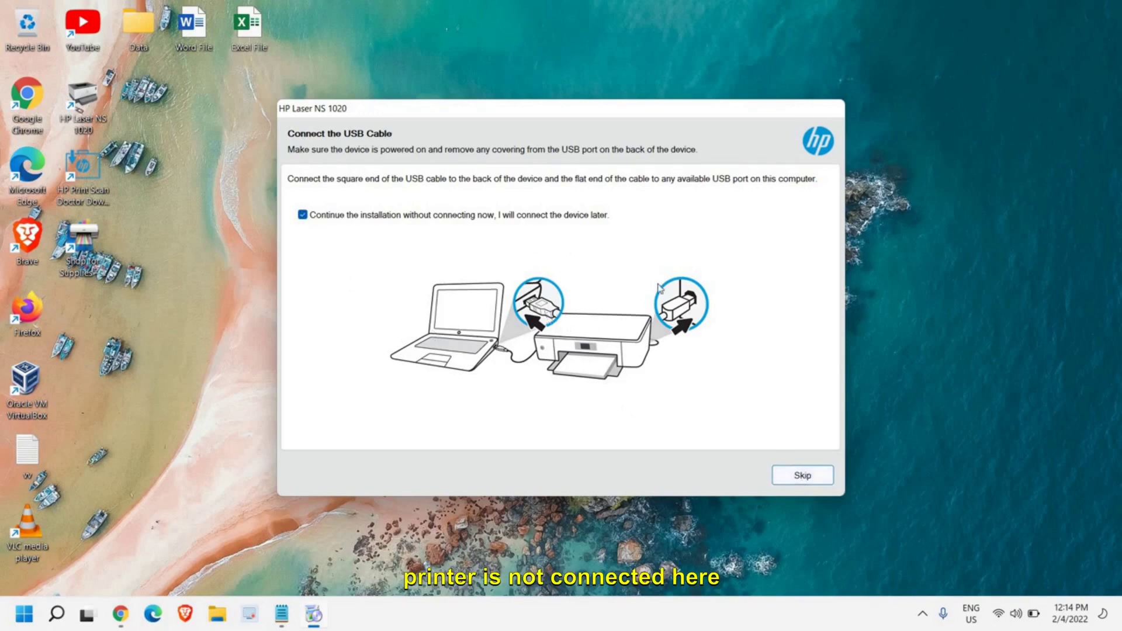
pyautogui.click(302, 215)
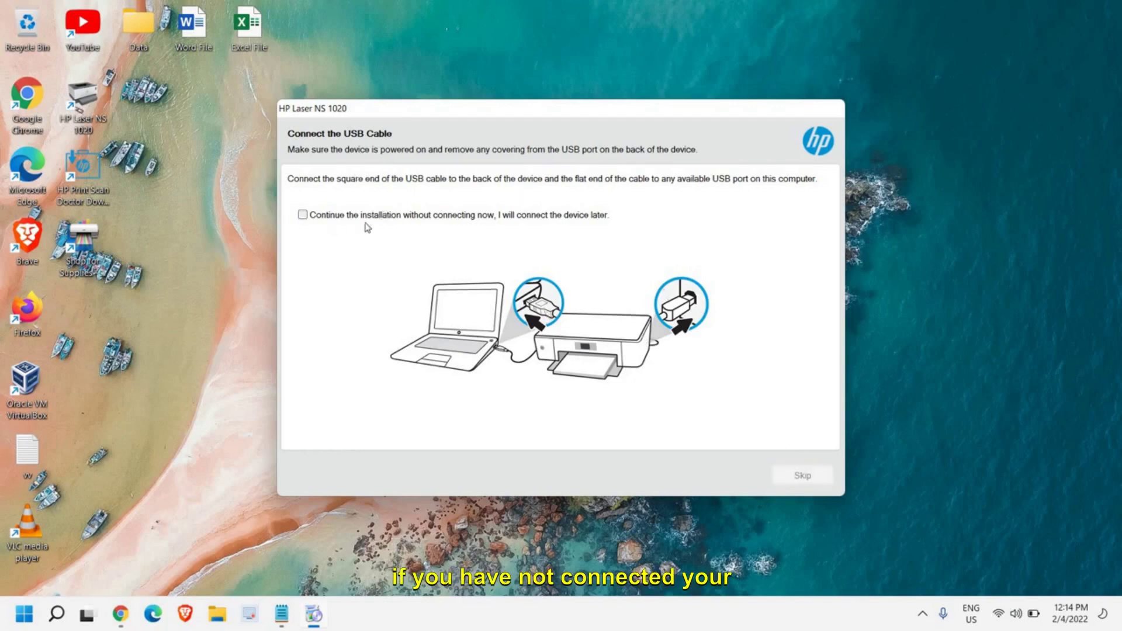
pyautogui.click(305, 216)
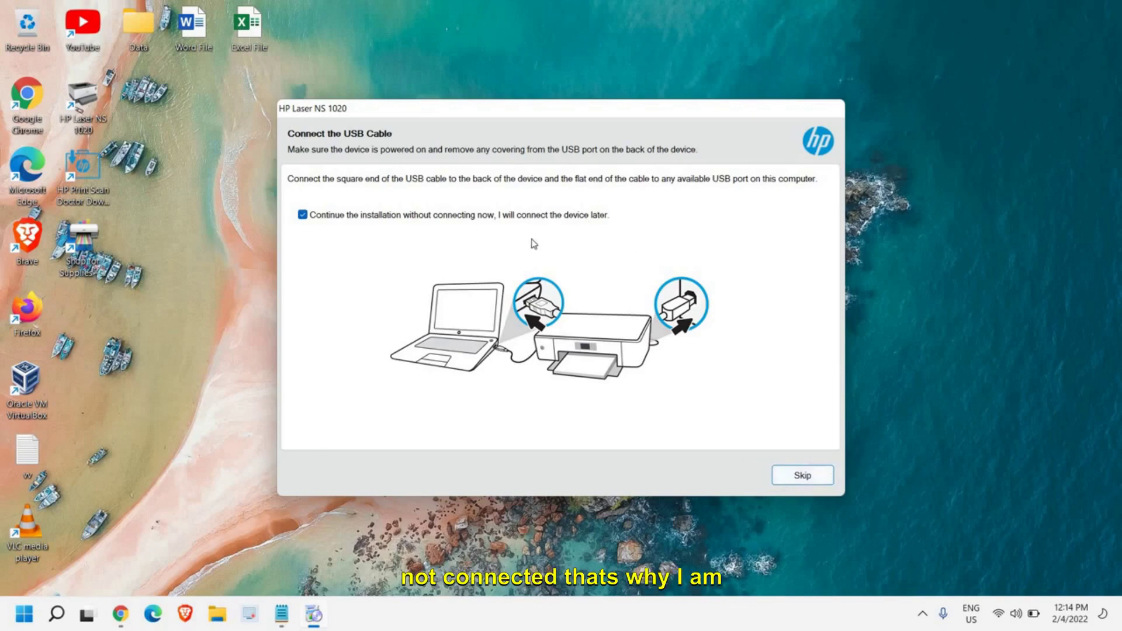
pyautogui.click(813, 480)
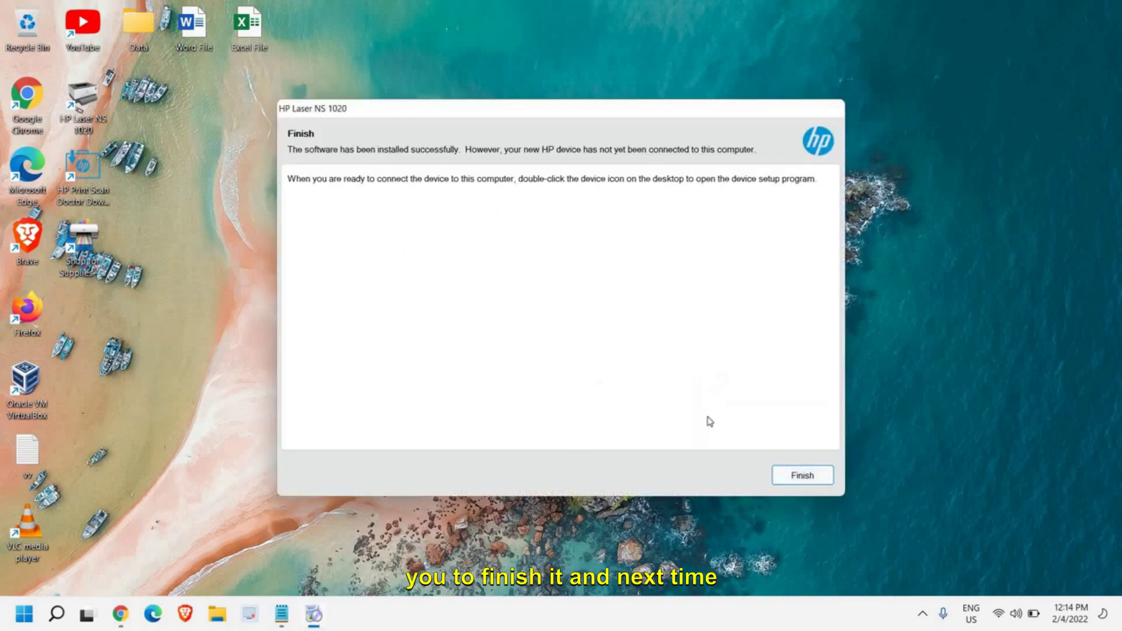
pyautogui.click(812, 480)
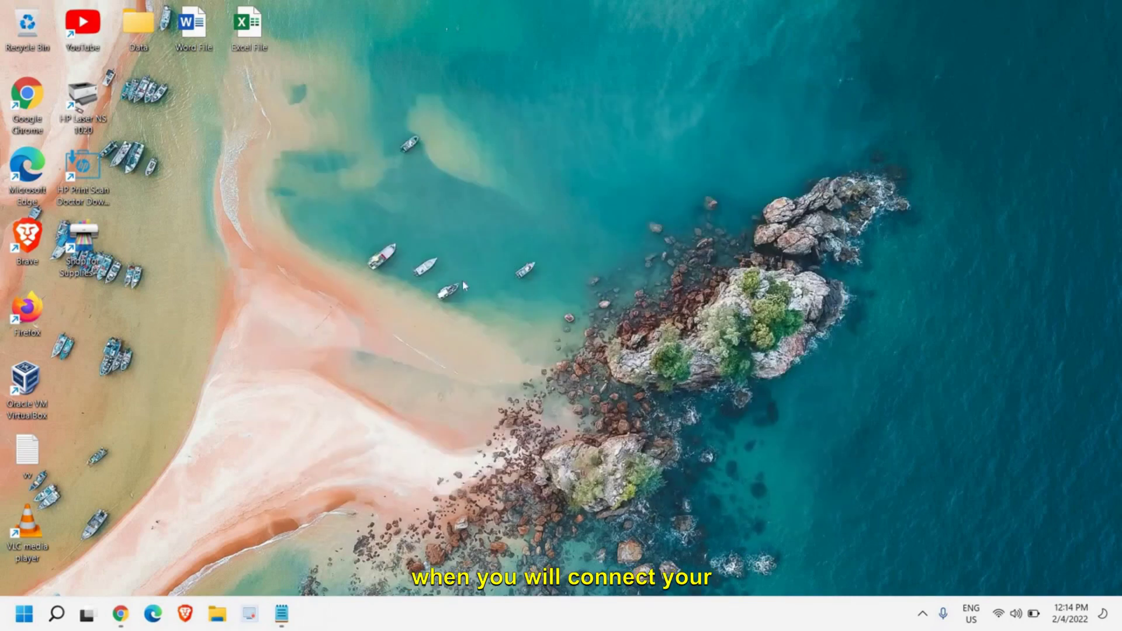
# Look for the installed HP Laser NS 1020 among the hidden system tray icons and in the full list of installed apps.
pyautogui.click(923, 617)
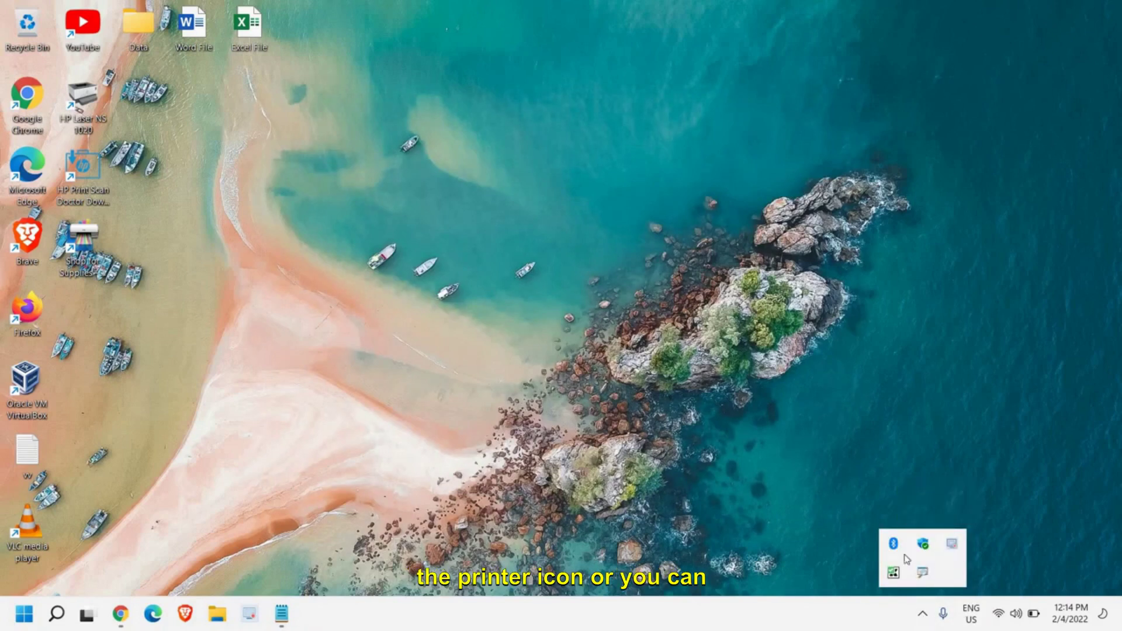
pyautogui.click(133, 618)
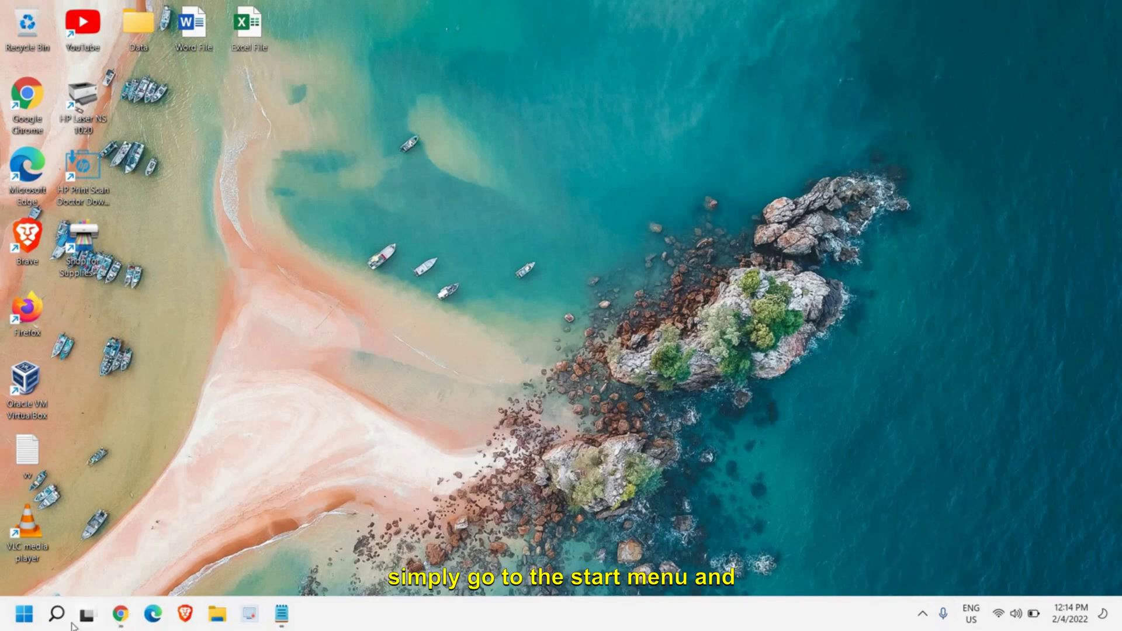
pyautogui.click(24, 614)
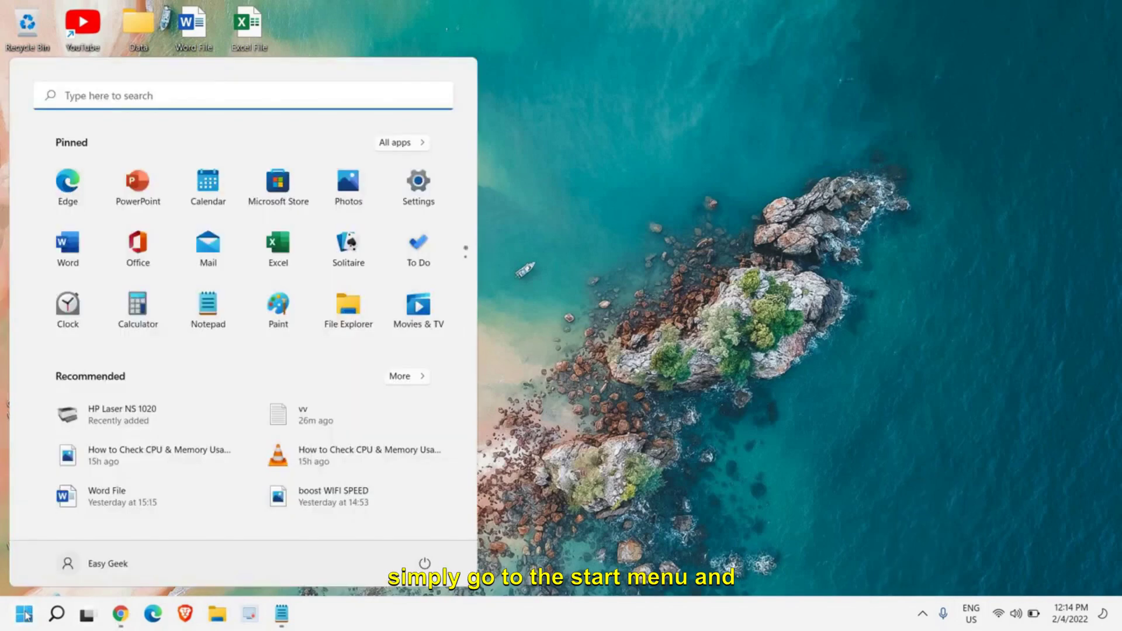
pyautogui.click(394, 143)
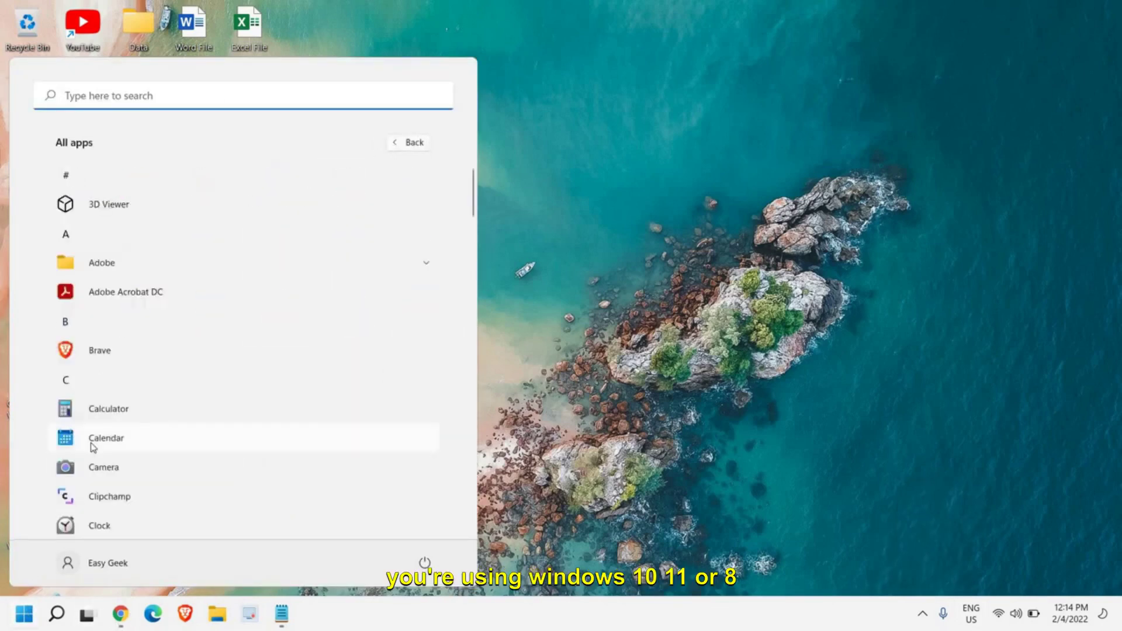
pyautogui.scroll(-6, 92, 447)
pyautogui.scroll(-8, 92, 447)
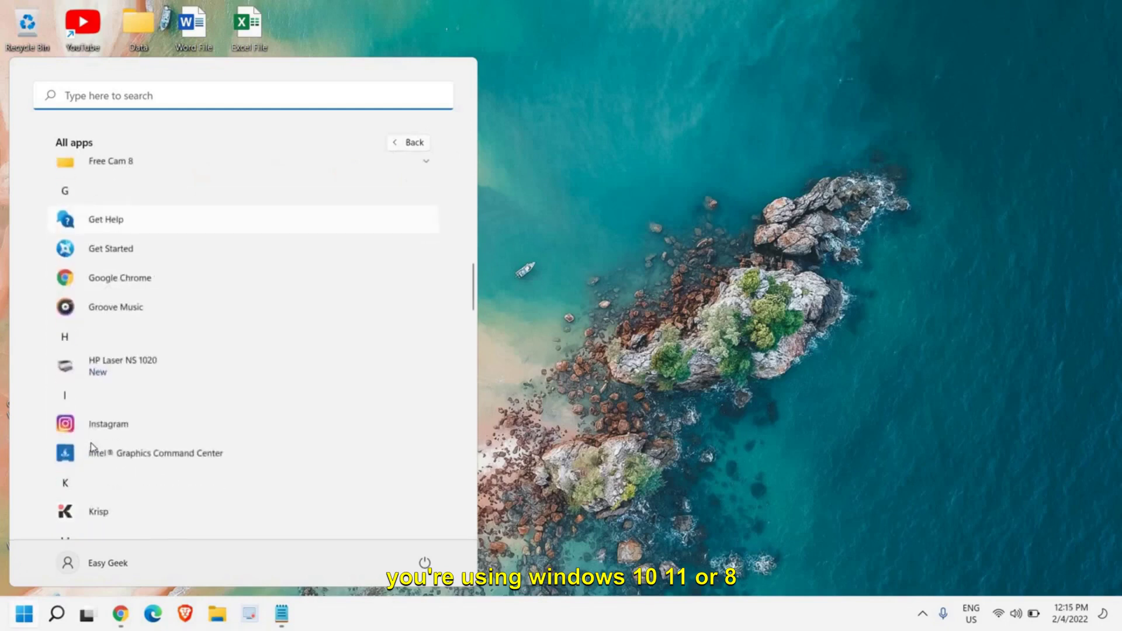
pyautogui.scroll(-8, 92, 447)
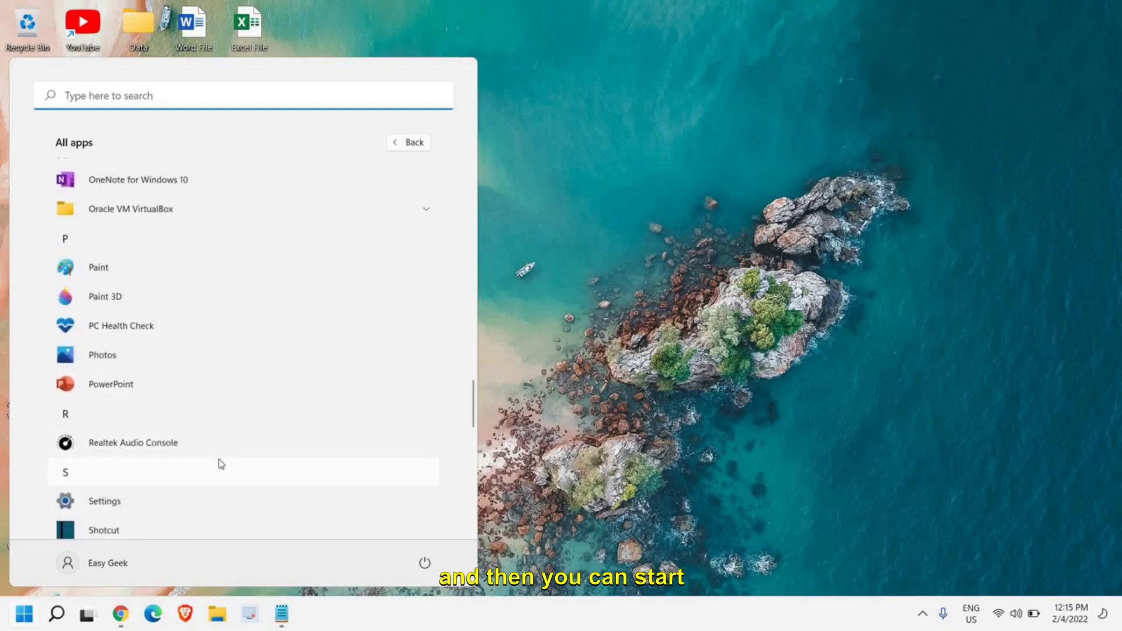
pyautogui.scroll(-6, 218, 463)
pyautogui.press('Escape')
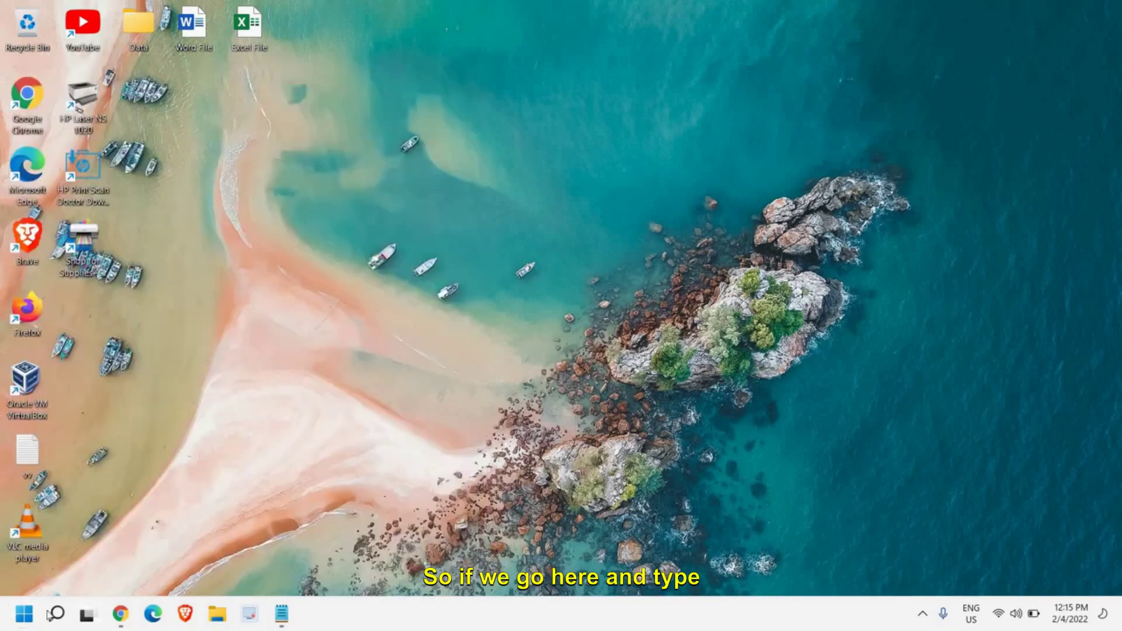
# Search Windows for "prin" to open the Printers & scanners settings, and scan for a device to add before closing them.
pyautogui.click(24, 622)
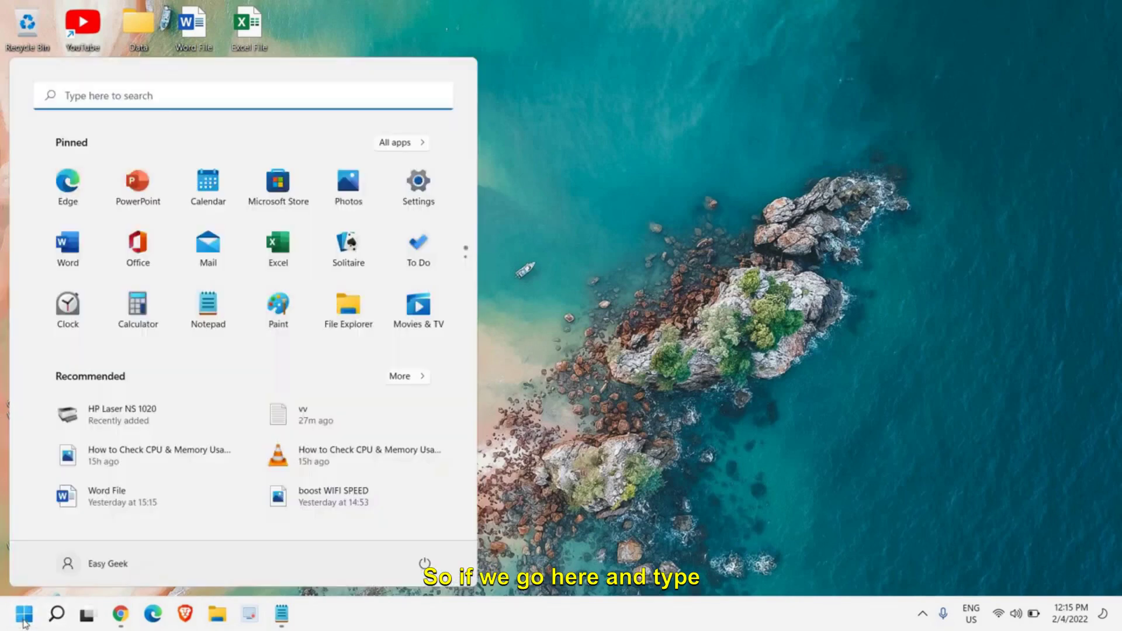
pyautogui.click(54, 617)
pyautogui.write('prin')
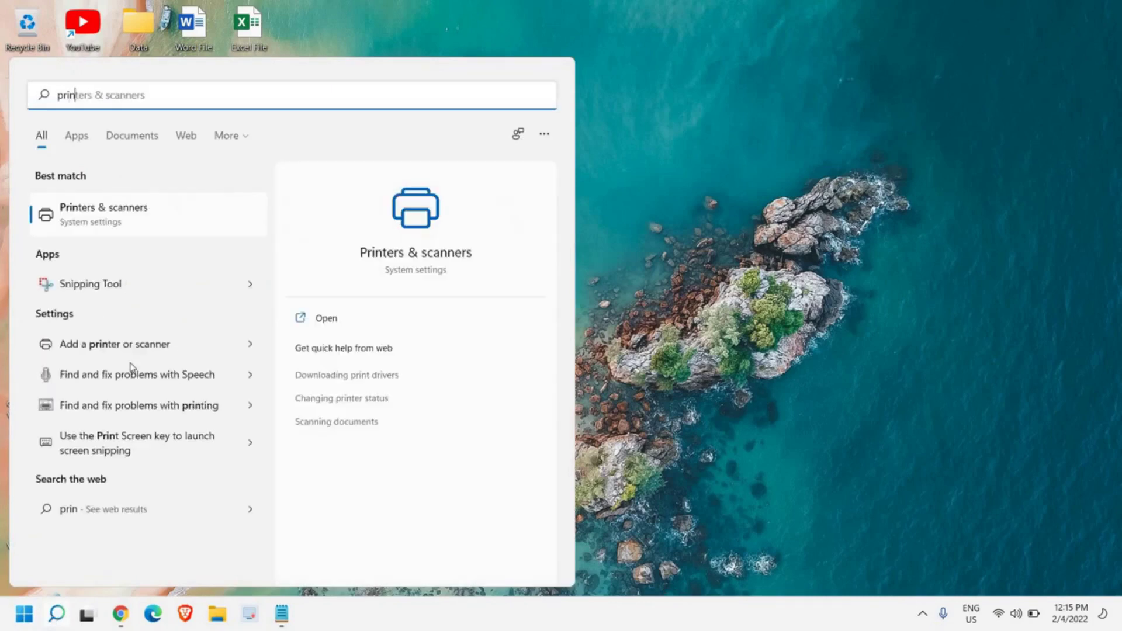
pyautogui.click(116, 228)
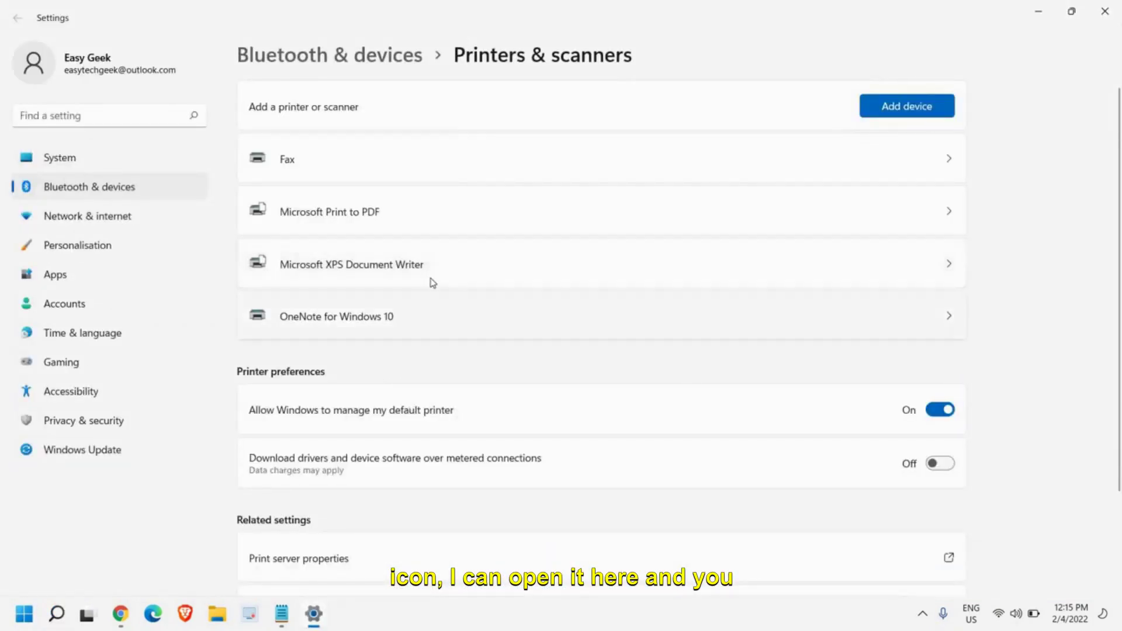
pyautogui.scroll(-2, 431, 480)
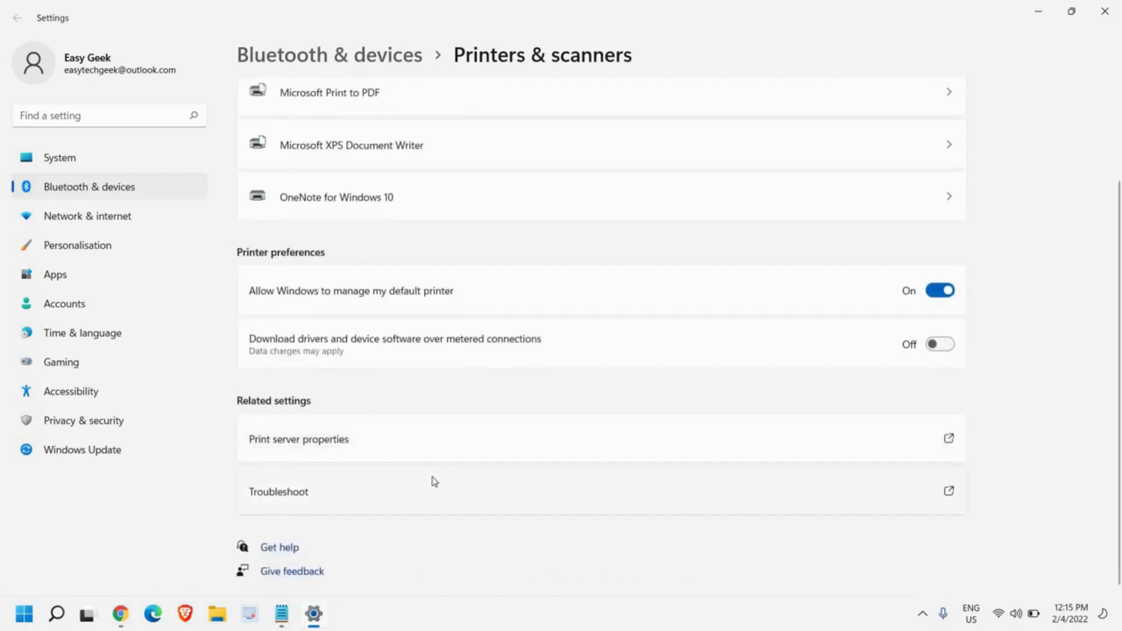
pyautogui.scroll(2, 434, 481)
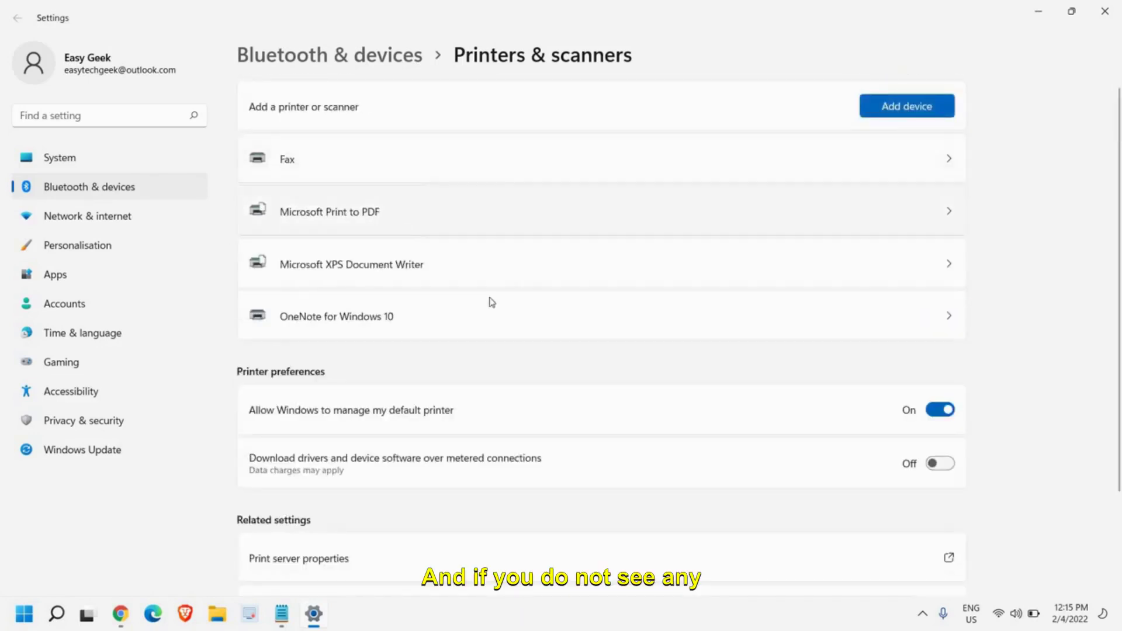
pyautogui.click(908, 110)
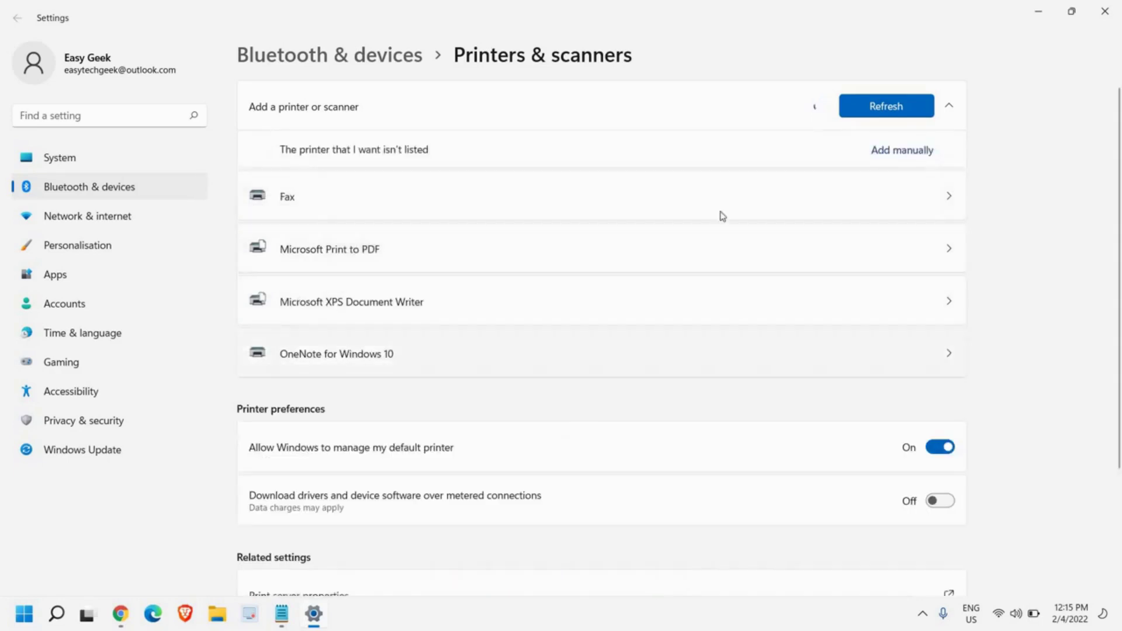
pyautogui.click(1118, 8)
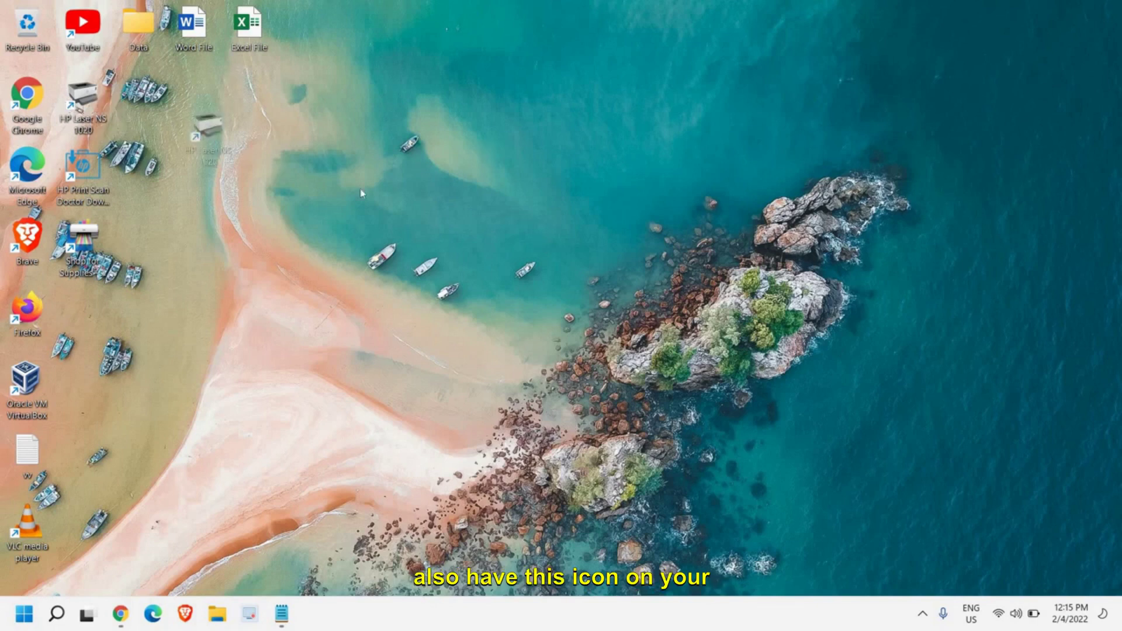
# Move the HP Laser NS 1020 and HP Print Scan Doctor shortcuts along the desktop's upper row, and view the printer's Device Setup & Software options.
pyautogui.moveTo(83, 111); pyautogui.dragTo(361, 176)
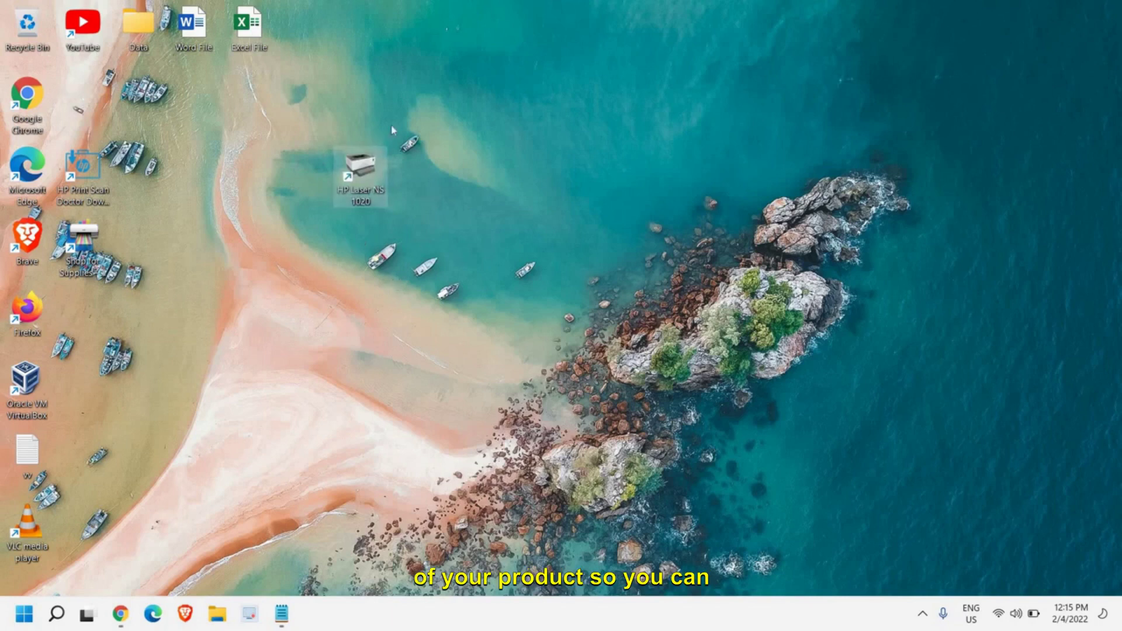
pyautogui.moveTo(437, 124); pyautogui.dragTo(312, 256)
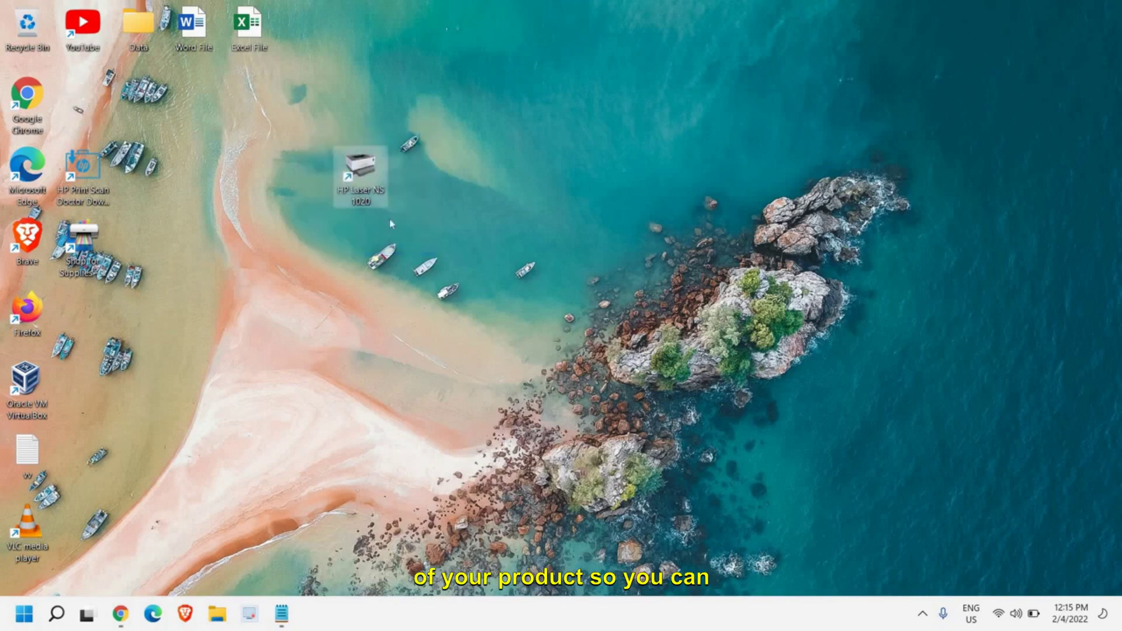
pyautogui.doubleClick(371, 175)
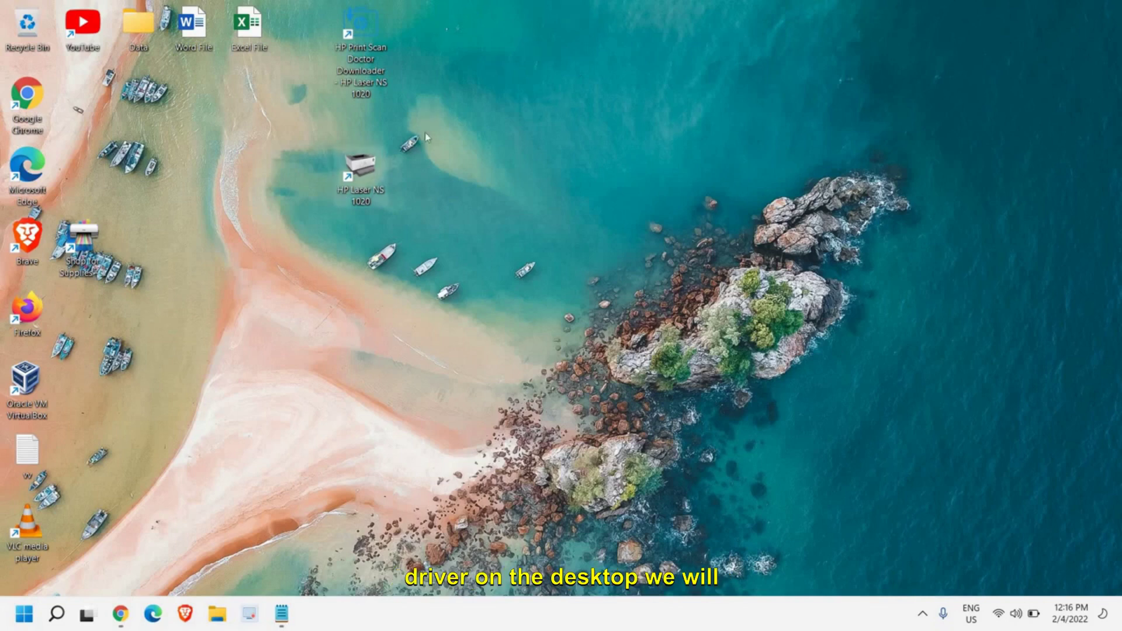
pyautogui.moveTo(367, 173); pyautogui.dragTo(501, 36)
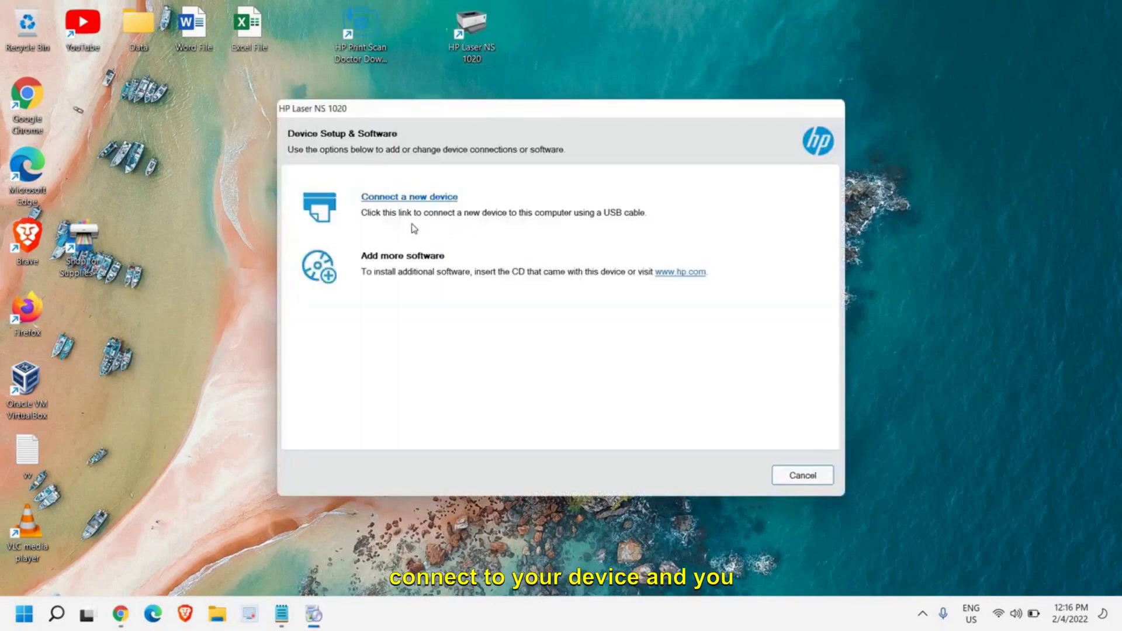
pyautogui.click(812, 489)
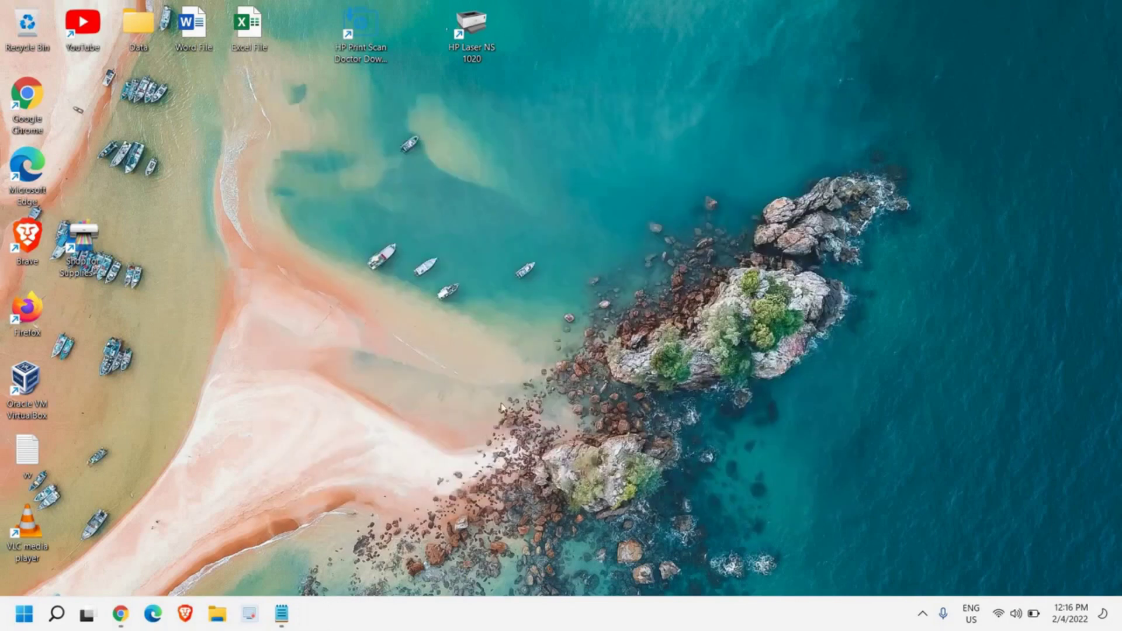